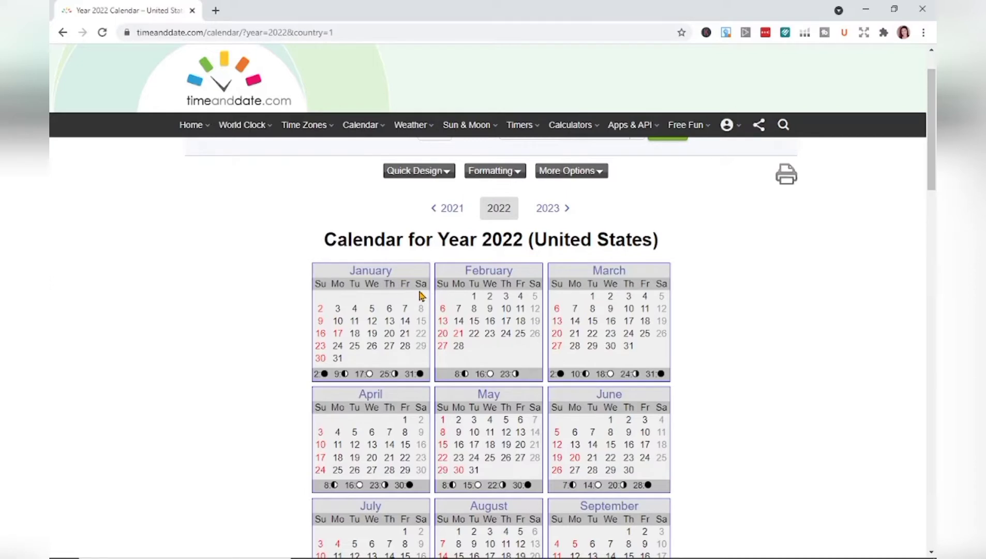
Step: Set a custom portrait slide size of 6 × 9.5 inches, scaling content with Ensure Fit
{"action": "scroll", "coordinate": [324, 227], "scroll_direction": "down", "scroll_amount": 1}
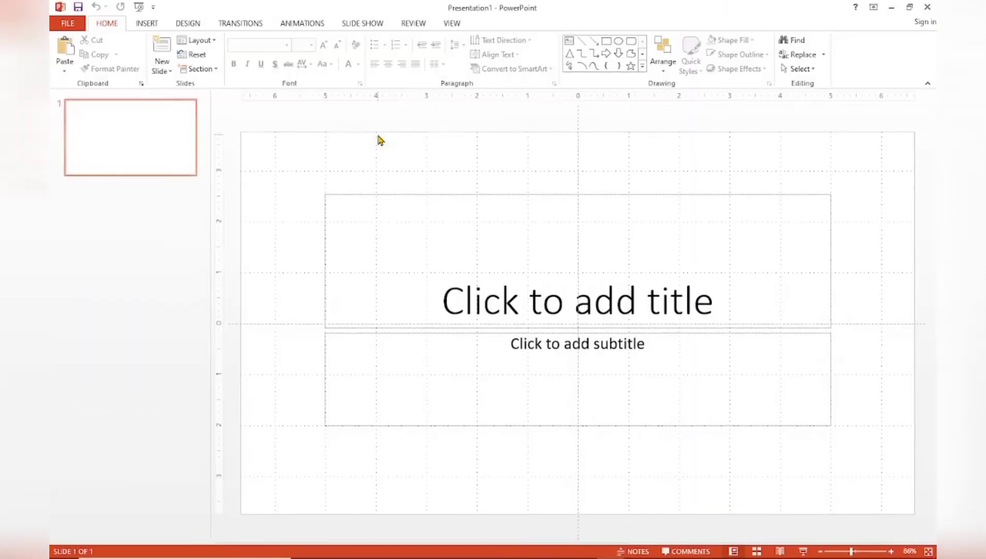
{"action": "left_click", "coordinate": [189, 25]}
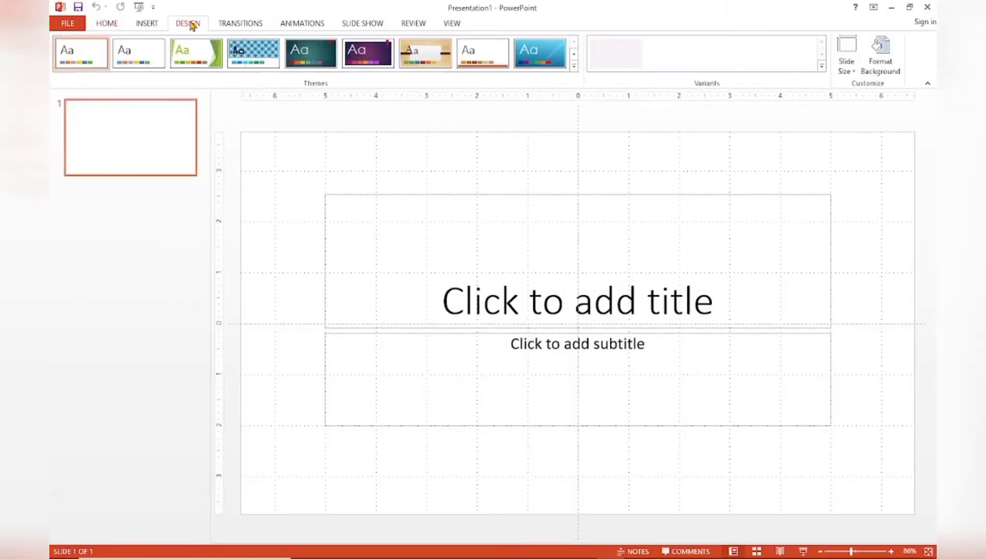
{"action": "left_click", "coordinate": [851, 65]}
{"action": "left_click", "coordinate": [882, 147]}
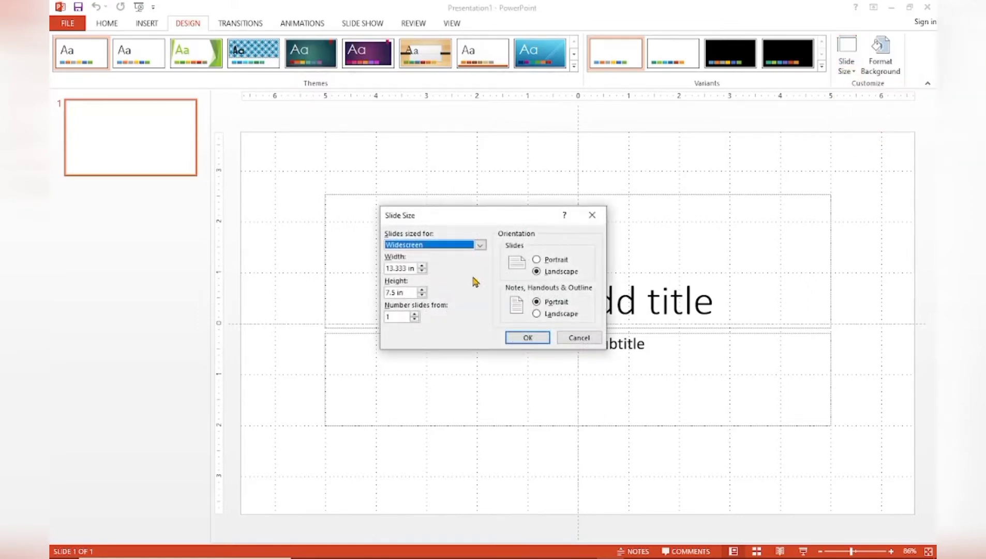
{"action": "left_click", "coordinate": [400, 268]}
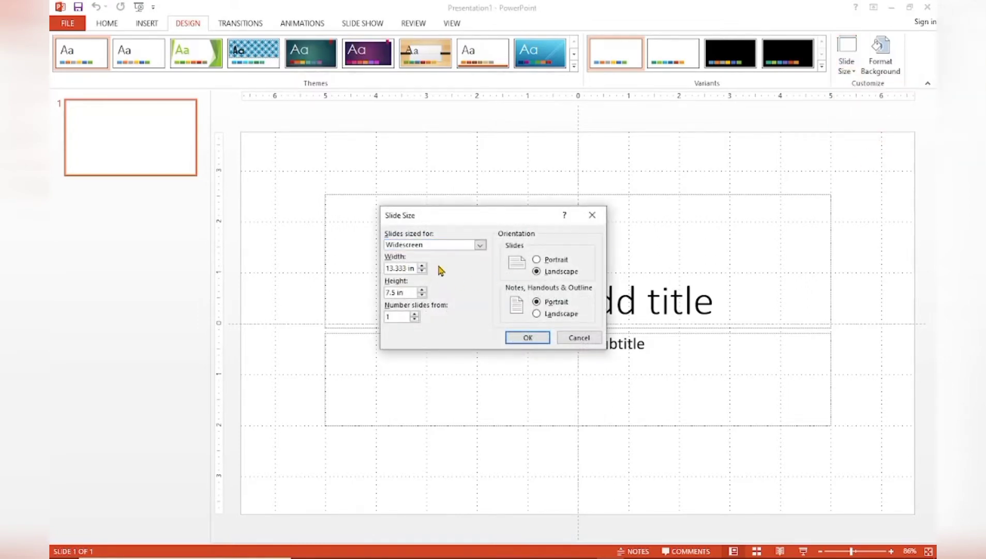
{"action": "key", "text": "BackSpace"}
{"action": "key", "text": "BackSpace"}
{"action": "key", "text": "BackSpace"}
{"action": "key", "text": "BackSpace"}
{"action": "key", "text": "BackSpace"}
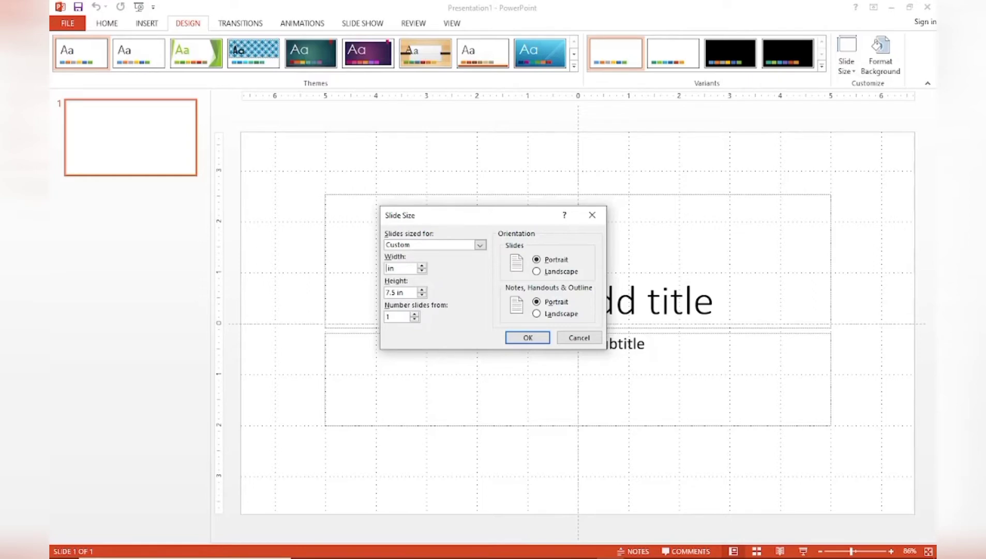
{"action": "type", "text": "6.125"}
{"action": "left_click", "coordinate": [392, 293]}
{"action": "key", "text": "BackSpace"}
{"action": "type", "text": "9."}
{"action": "left_click", "coordinate": [527, 338]}
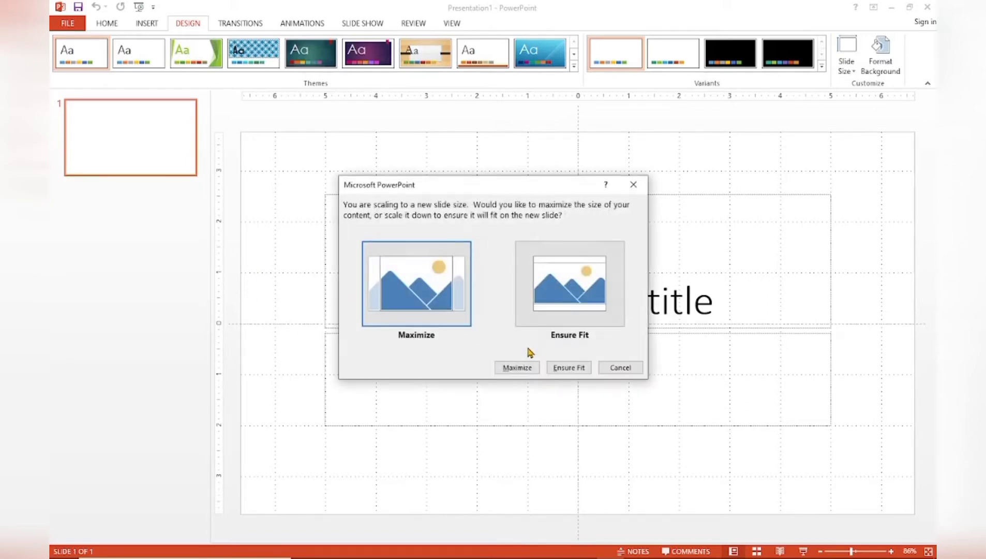
{"action": "left_click", "coordinate": [568, 368]}
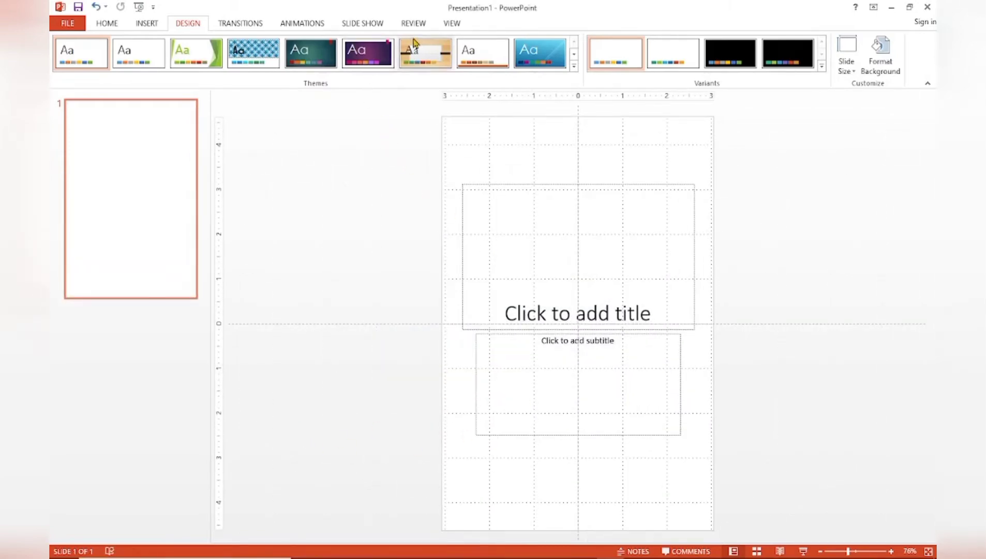
{"action": "left_click", "coordinate": [451, 23]}
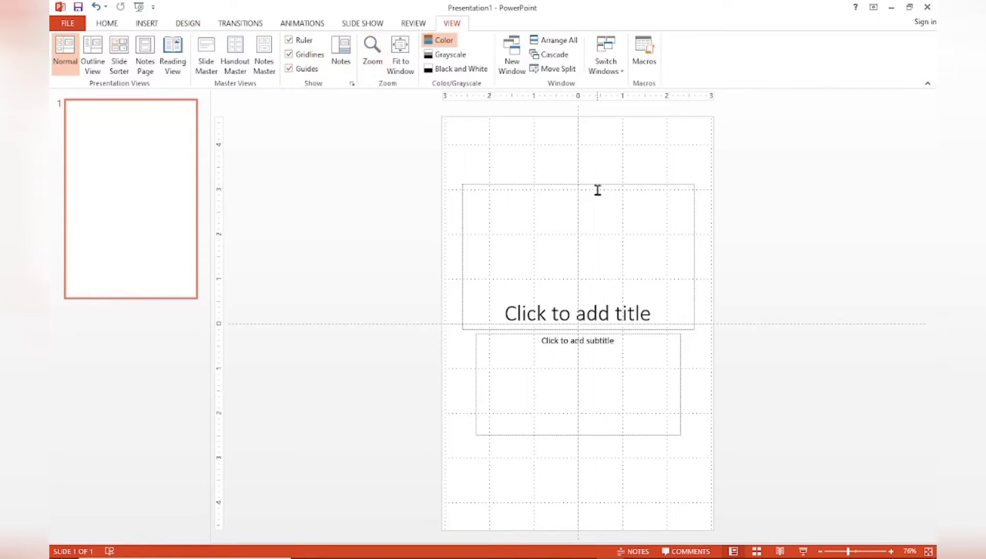
Step: Apply the Blank layout to slide 1 from its thumbnail's Layout menu
{"action": "right_click", "coordinate": [144, 235]}
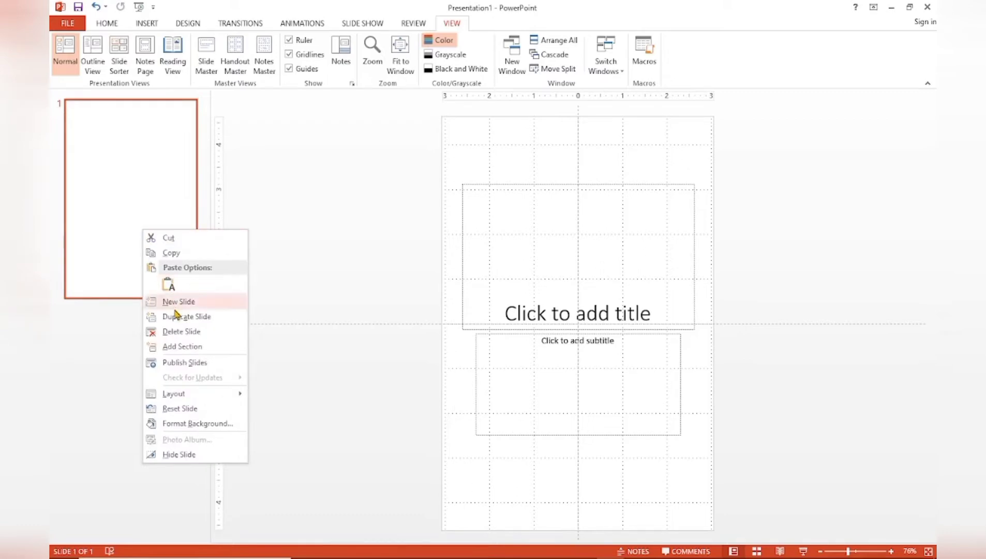
{"action": "mouse_move", "coordinate": [181, 395]}
{"action": "scroll", "coordinate": [285, 397], "scroll_direction": "down", "scroll_amount": 3}
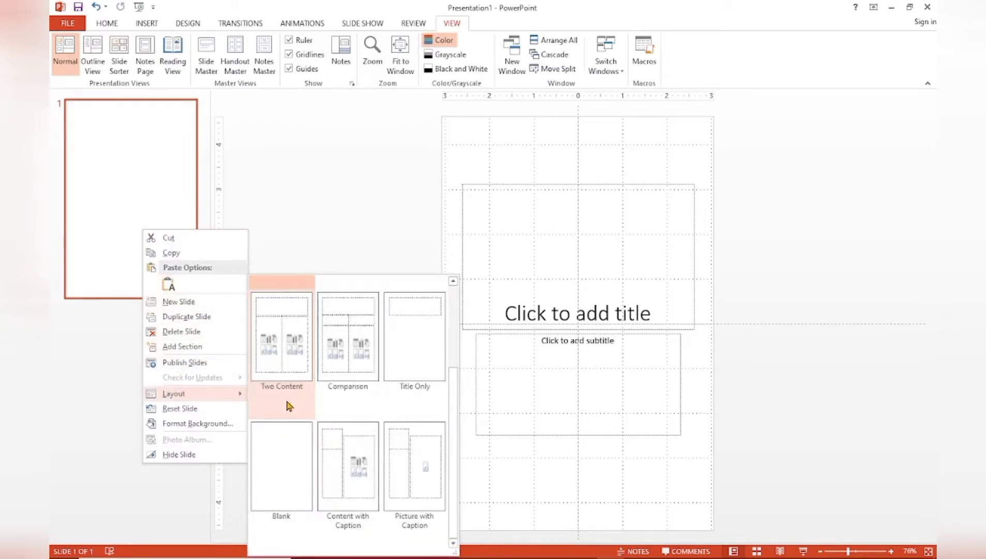
{"action": "left_click", "coordinate": [281, 460]}
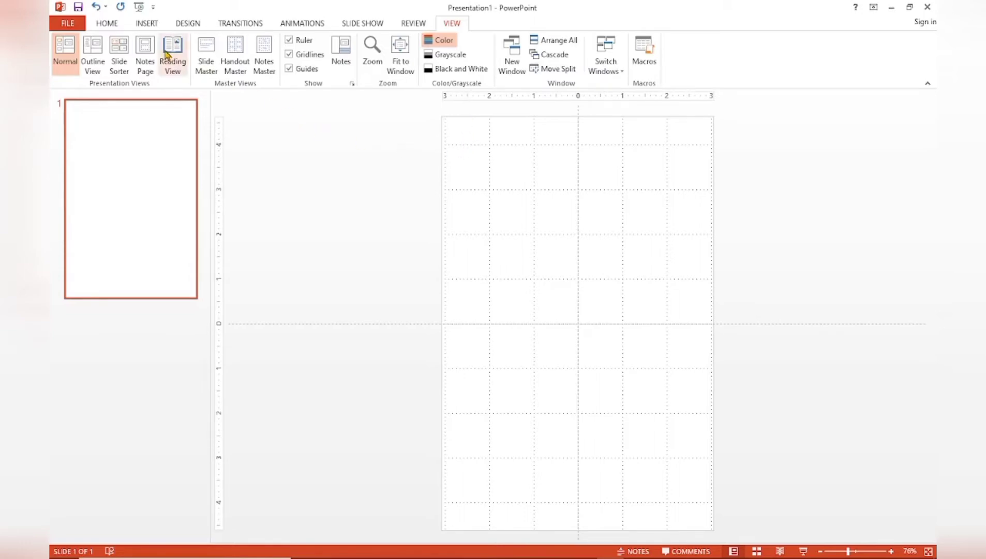
{"action": "left_click", "coordinate": [148, 24]}
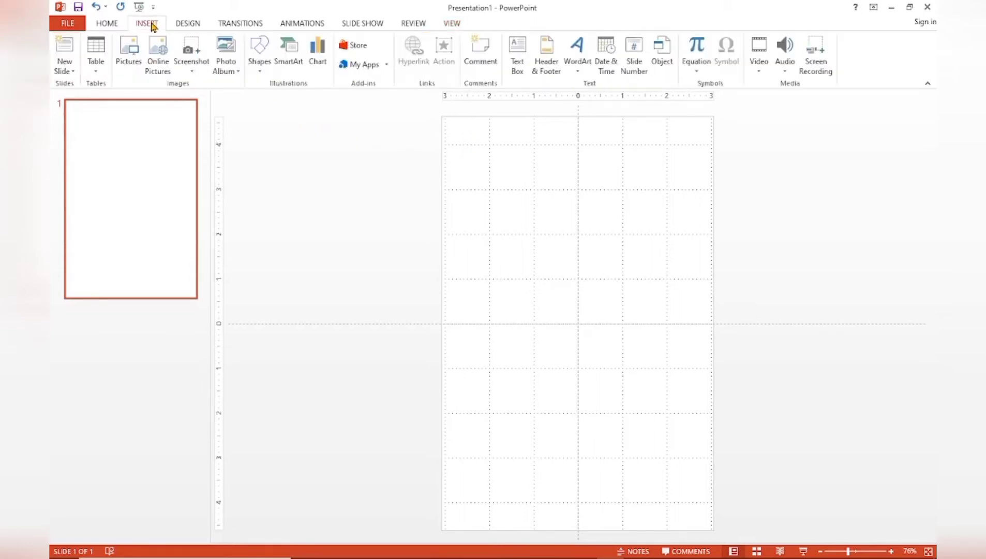
Step: Draw a rectangle and resize it to about 8.06 × 5.1 inches, nearly filling the slide
{"action": "left_click", "coordinate": [260, 61]}
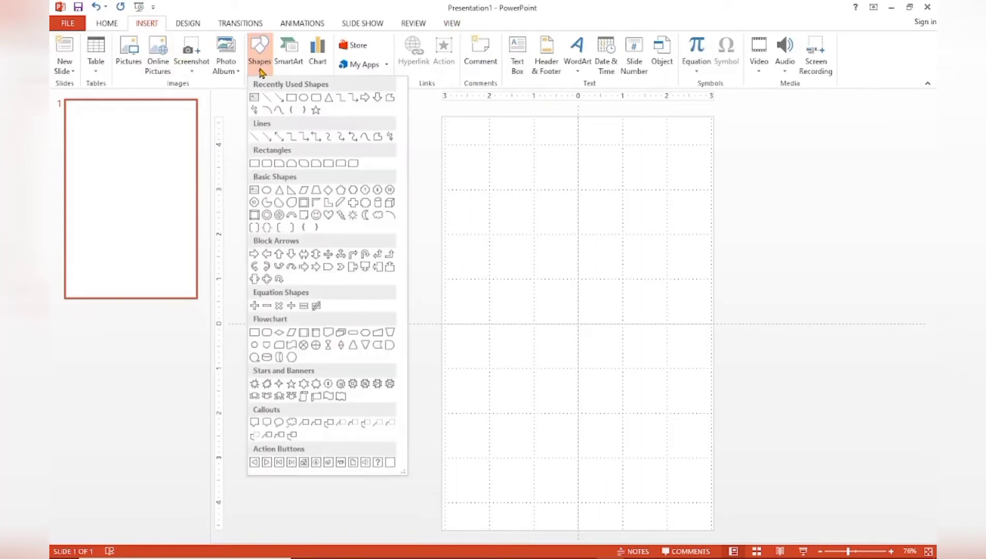
{"action": "left_click", "coordinate": [291, 99]}
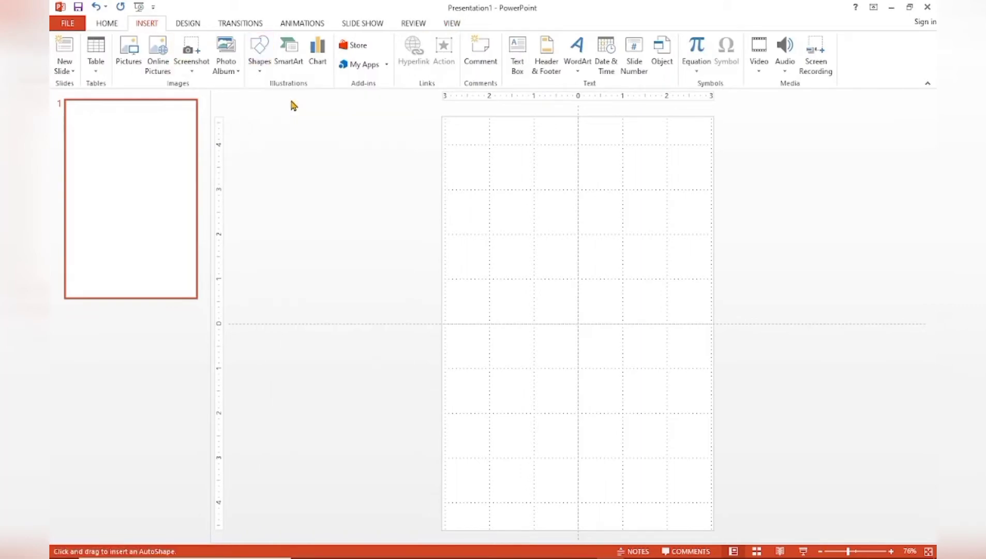
{"action": "left_click", "coordinate": [465, 140]}
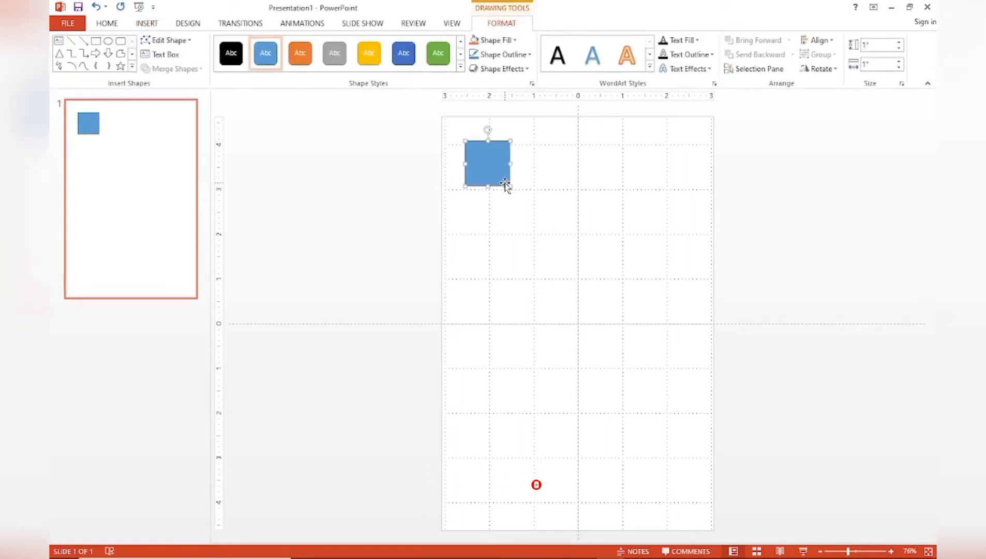
{"action": "left_click_drag", "start_coordinate": [507, 185], "coordinate": [691, 376]}
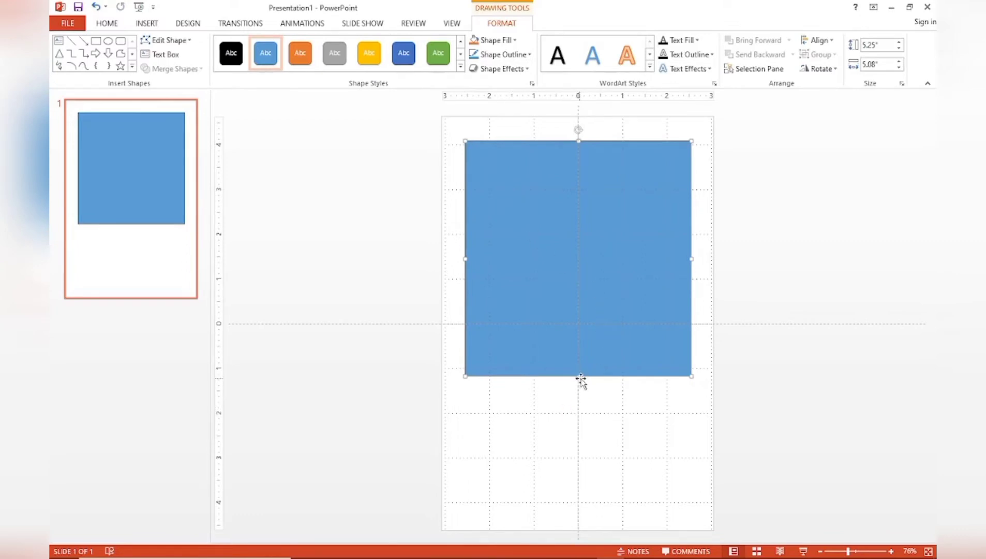
{"action": "left_click_drag", "start_coordinate": [579, 376], "coordinate": [581, 503]}
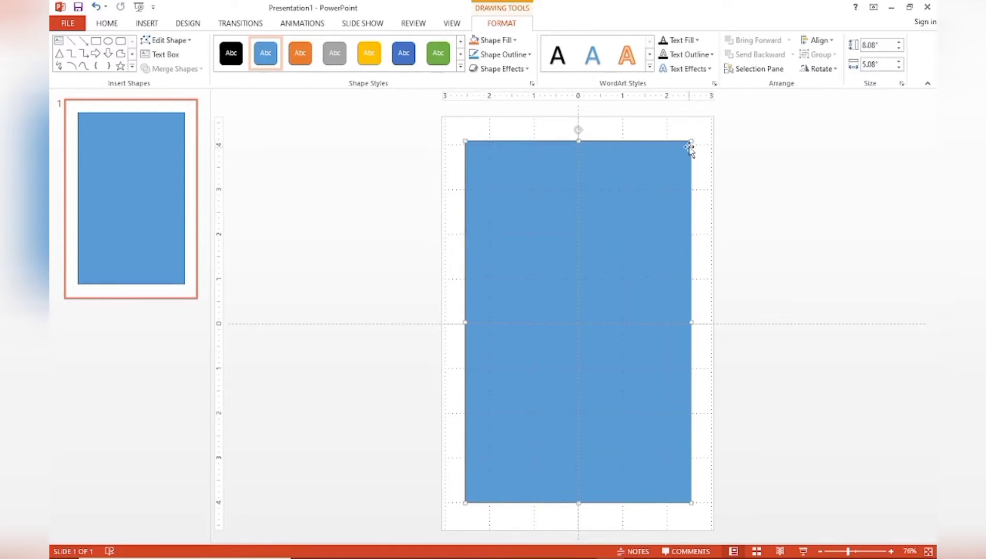
{"action": "left_click_drag", "start_coordinate": [691, 141], "coordinate": [691, 143]}
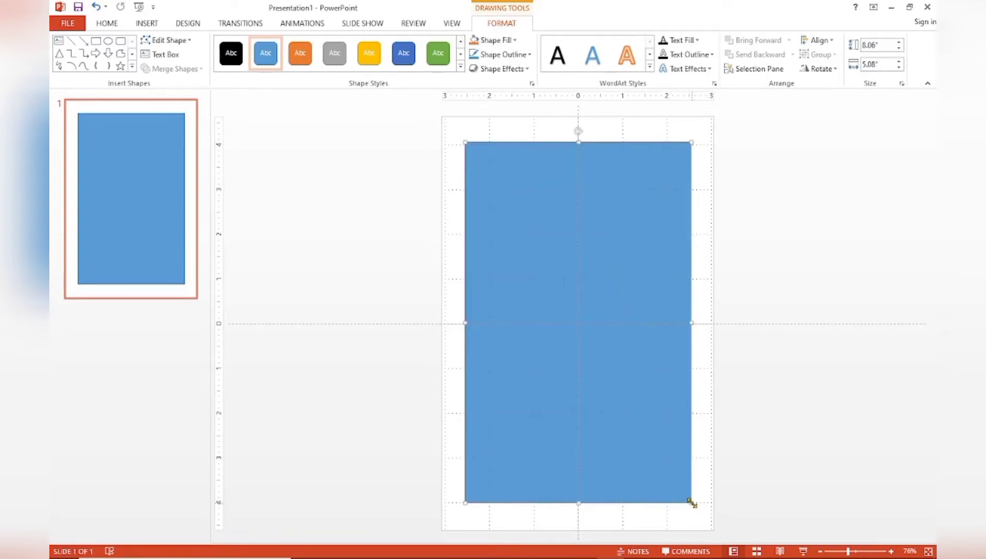
{"action": "left_click_drag", "start_coordinate": [691, 503], "coordinate": [692, 504]}
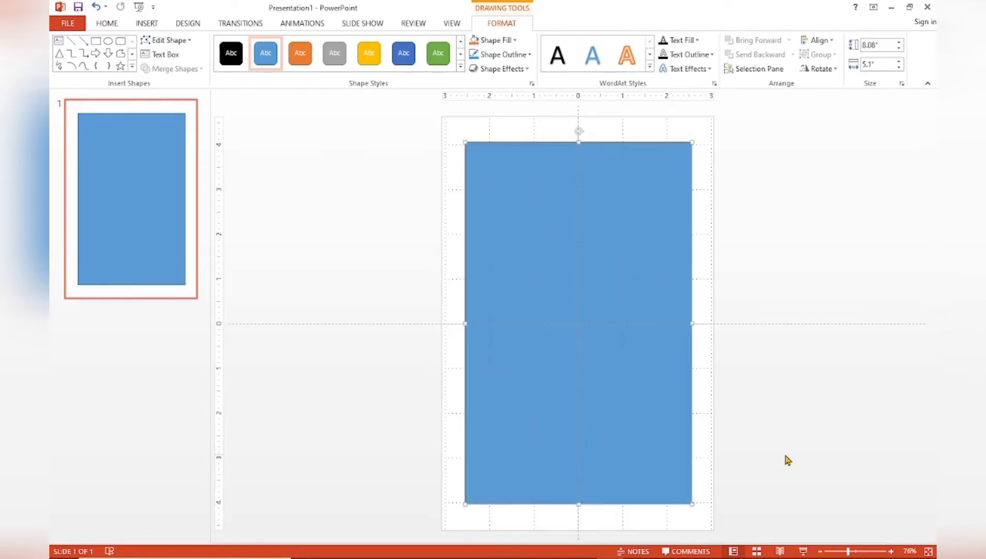
{"action": "left_click", "coordinate": [783, 451]}
{"action": "left_click", "coordinate": [665, 437]}
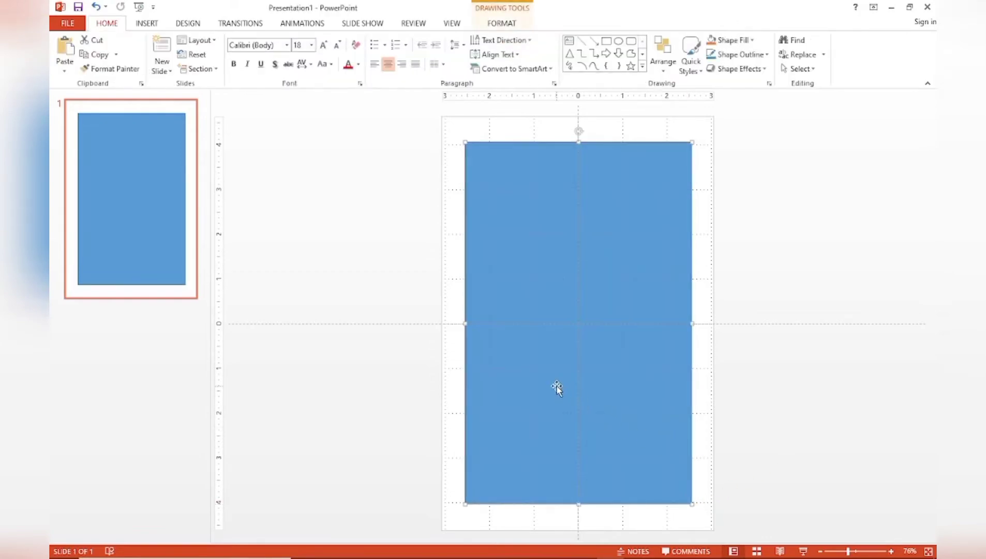
Step: Give the border rectangle no fill and a red outline in Format Shape
{"action": "left_click_drag", "start_coordinate": [849, 551], "coordinate": [846, 553]}
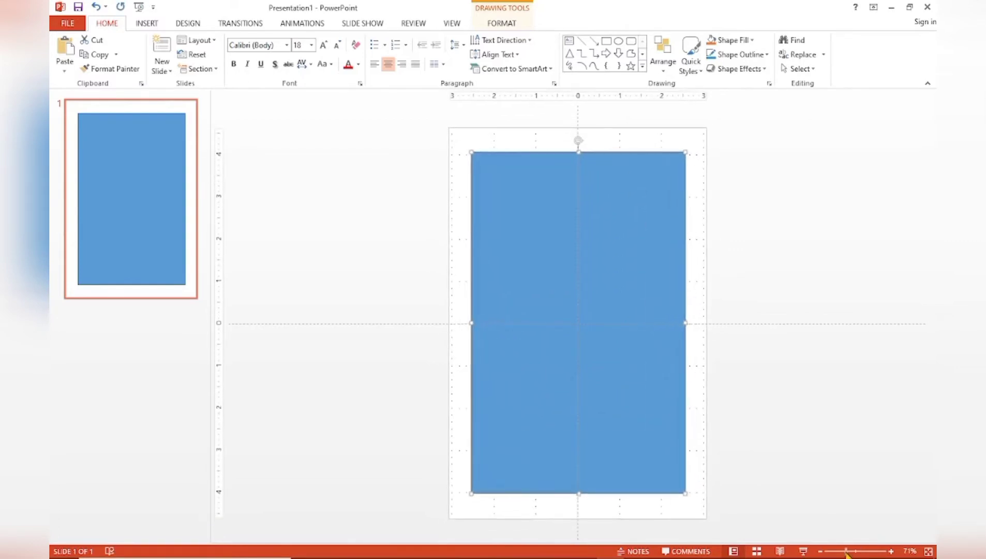
{"action": "right_click", "coordinate": [600, 345]}
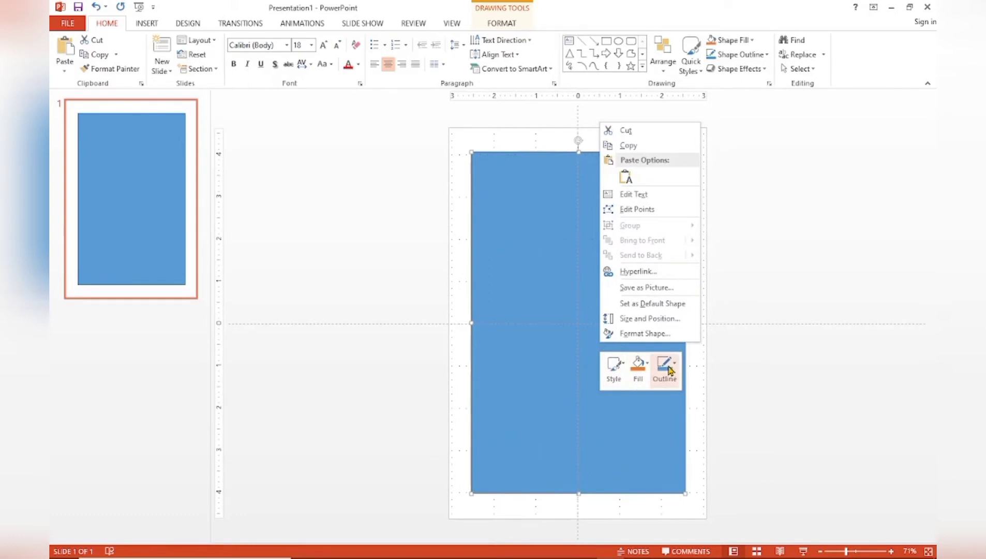
{"action": "left_click", "coordinate": [645, 334]}
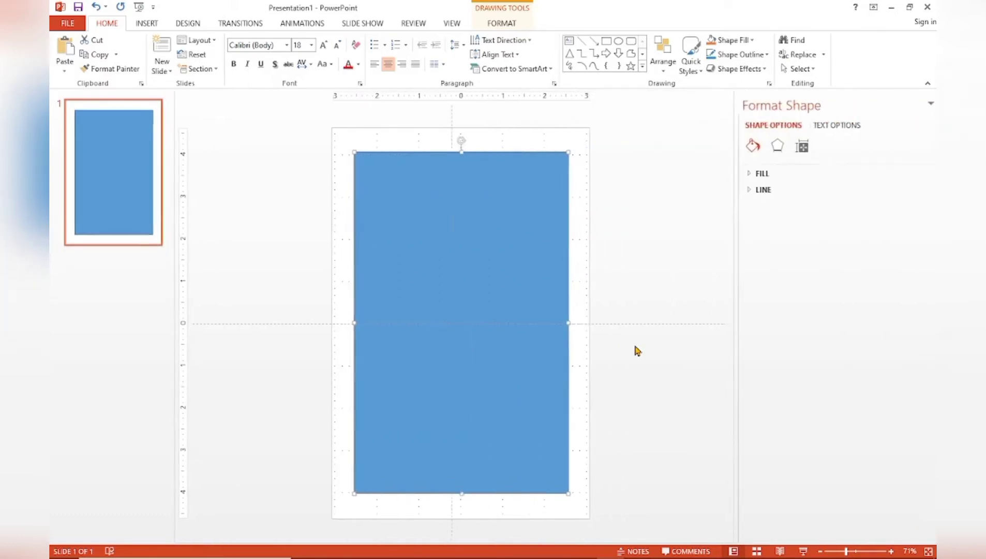
{"action": "left_click", "coordinate": [747, 174]}
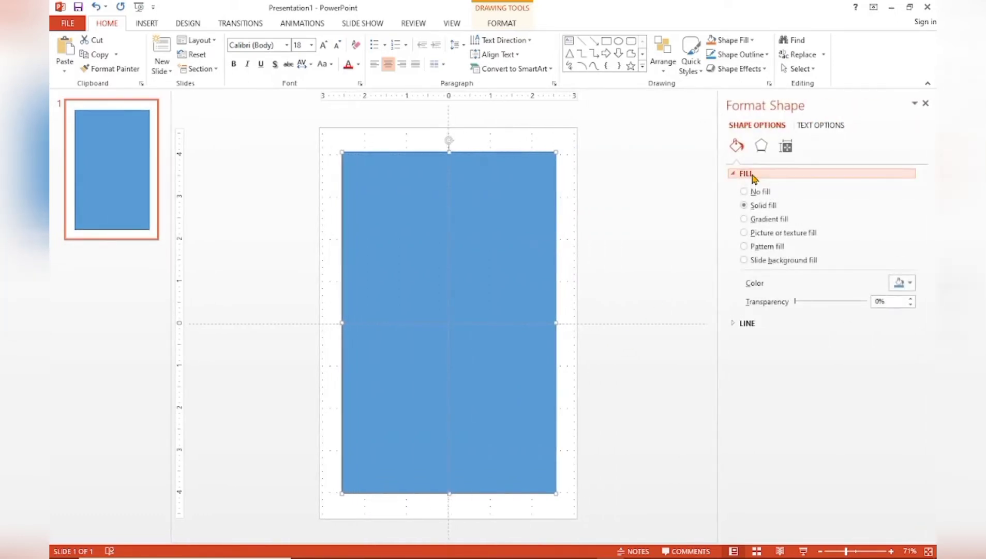
{"action": "left_click", "coordinate": [746, 192]}
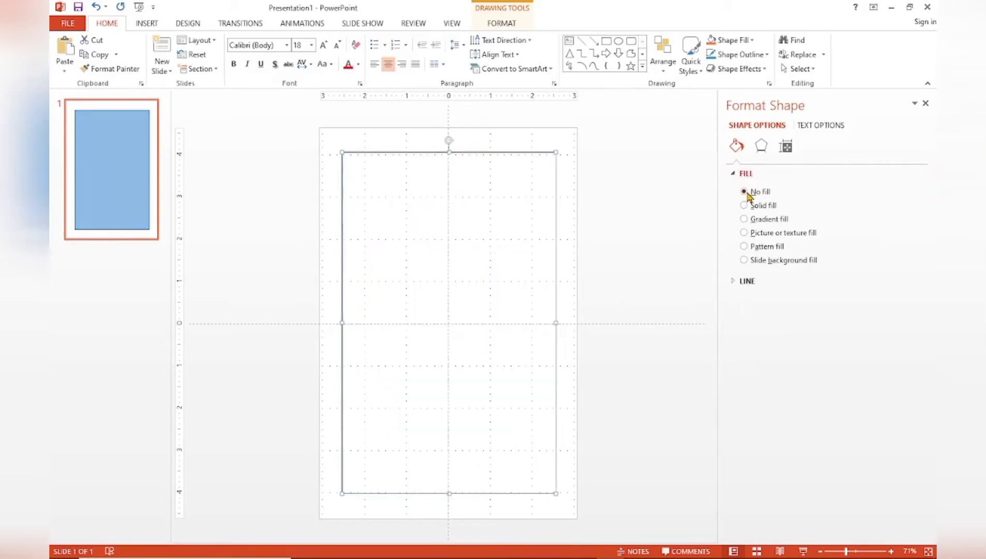
{"action": "left_click", "coordinate": [749, 282]}
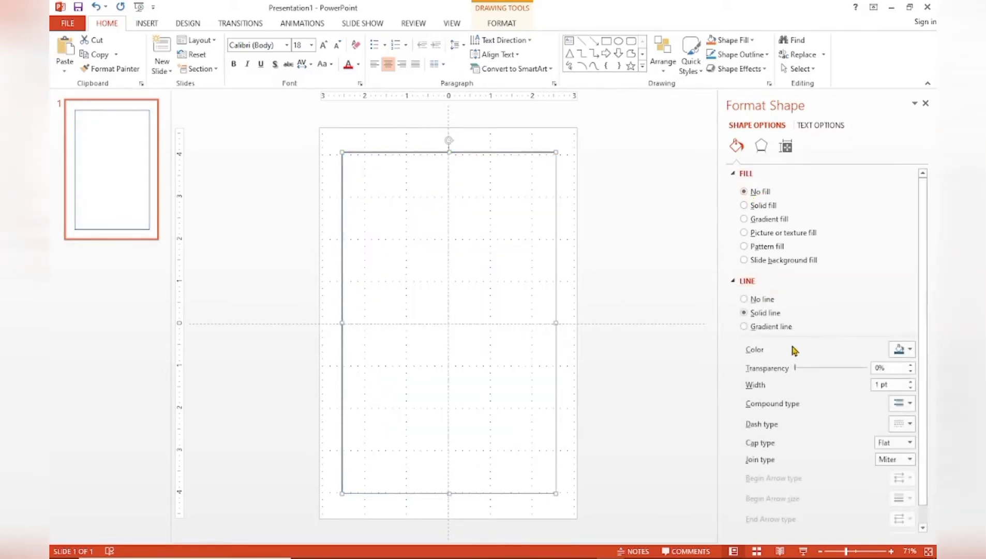
{"action": "left_click", "coordinate": [900, 350]}
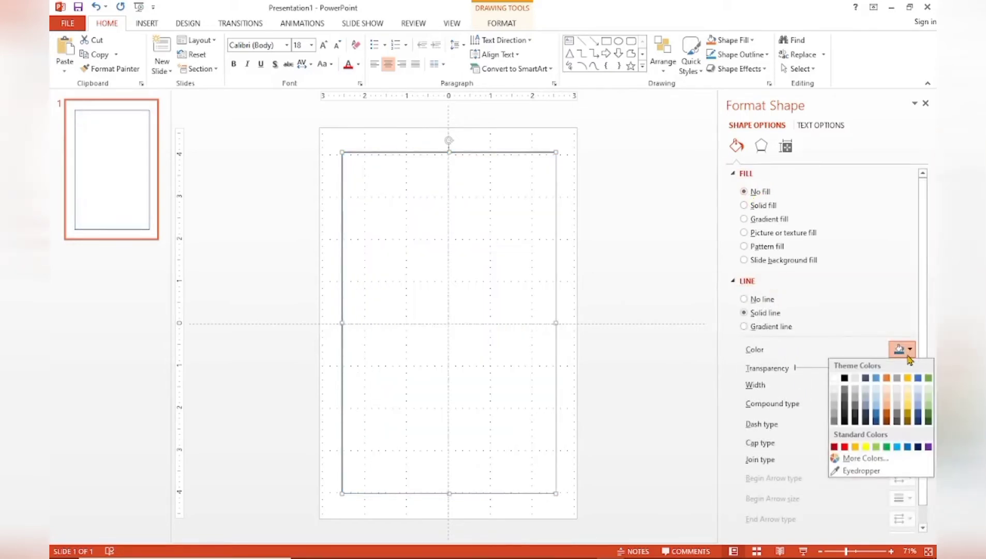
{"action": "left_click", "coordinate": [842, 450]}
{"action": "left_click", "coordinate": [552, 284]}
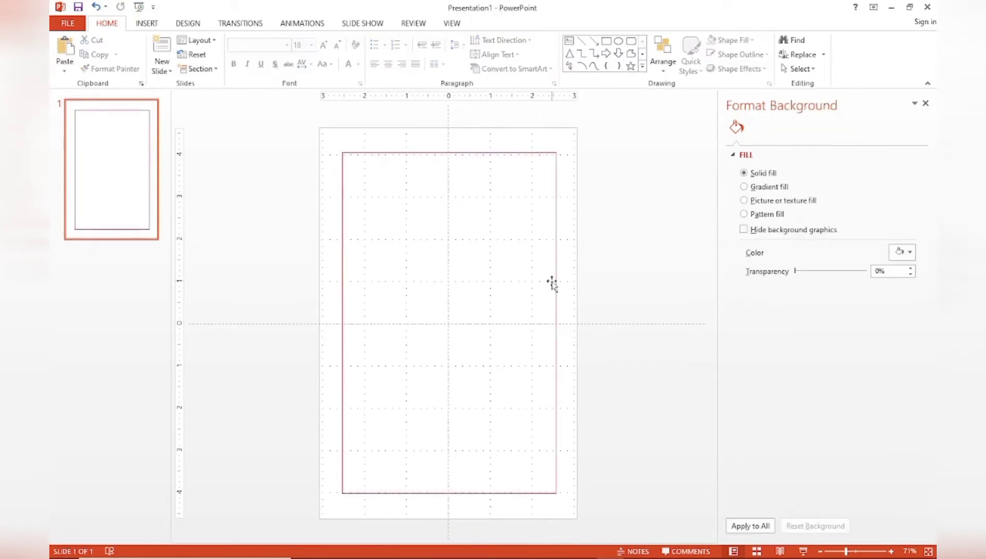
{"action": "left_click", "coordinate": [95, 207]}
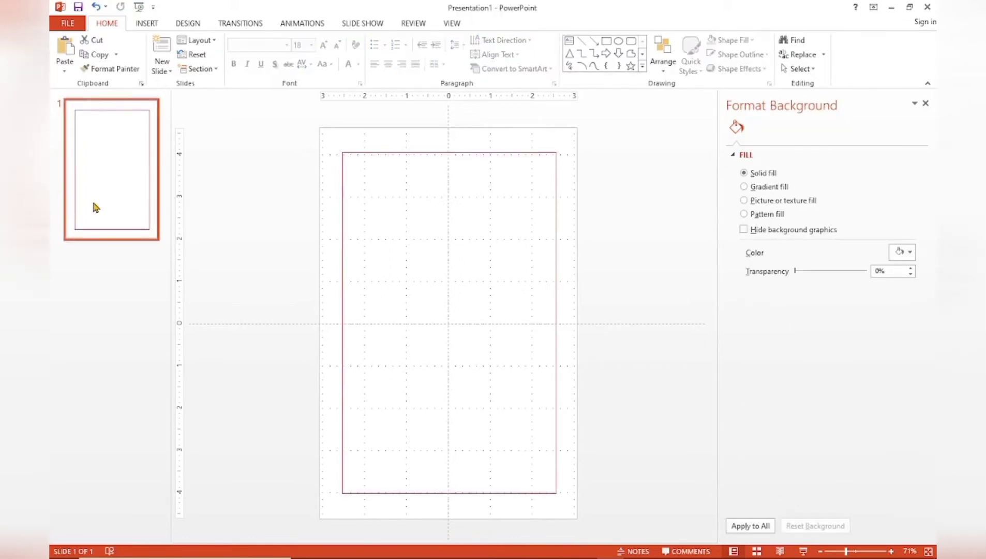
{"action": "right_click", "coordinate": [95, 207]}
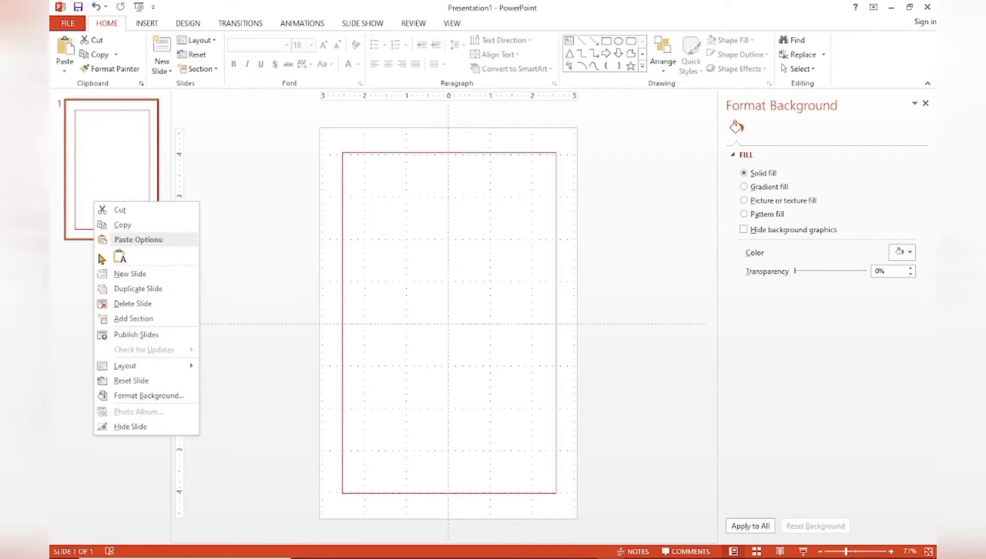
Step: Duplicate slide 1, then insert a 7-column, 7-row table stretched to the red border's width
{"action": "left_click", "coordinate": [130, 288]}
{"action": "left_click", "coordinate": [780, 456]}
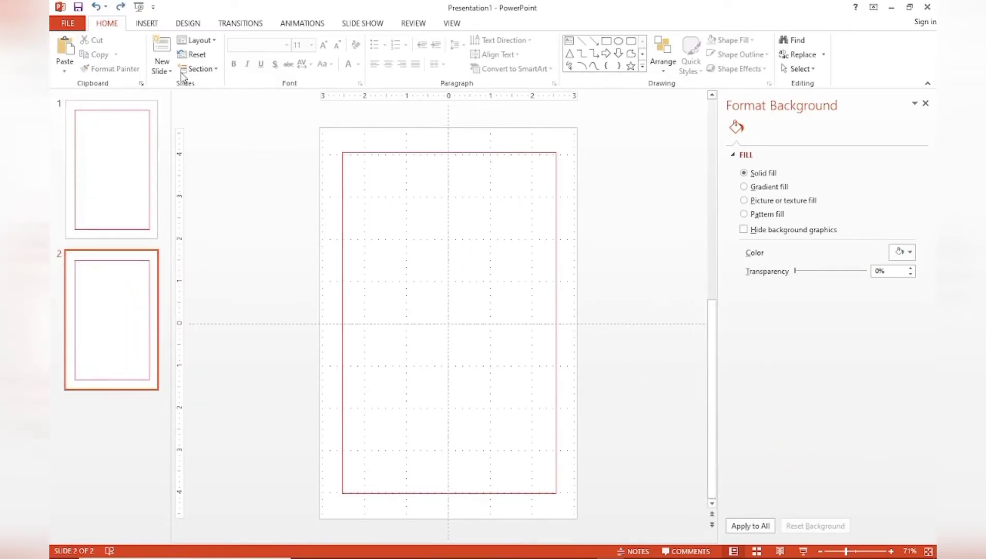
{"action": "left_click", "coordinate": [149, 26]}
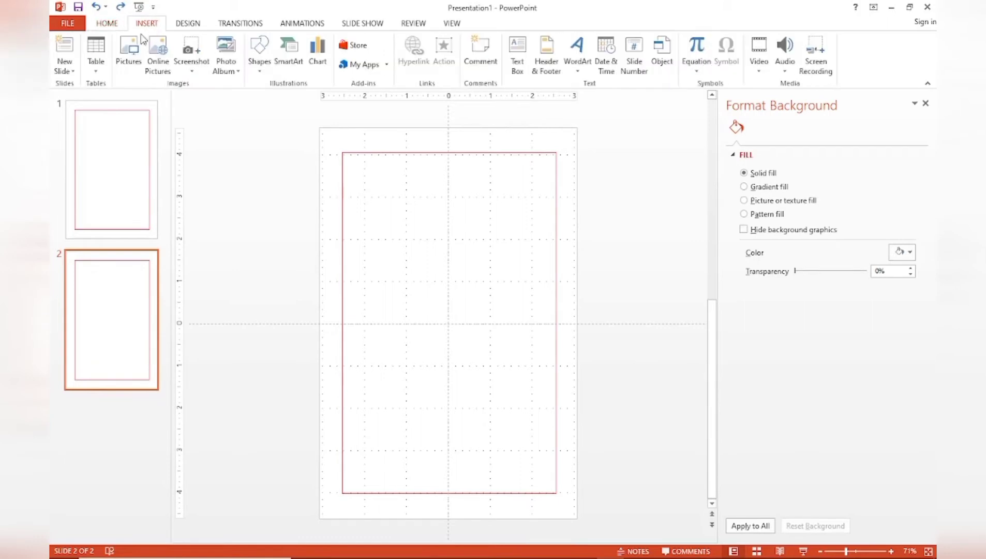
{"action": "left_click", "coordinate": [96, 61]}
{"action": "left_click", "coordinate": [125, 197]}
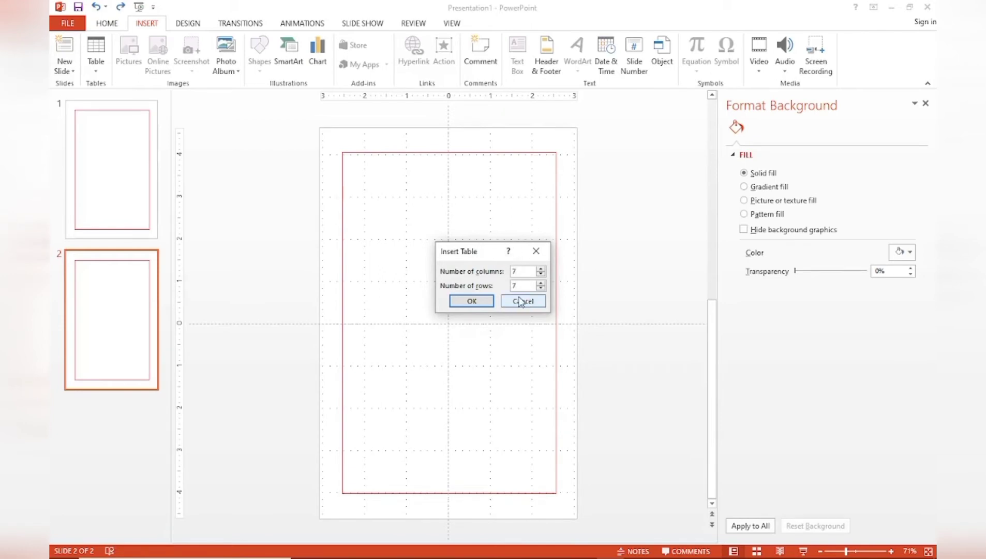
{"action": "left_click", "coordinate": [481, 302]}
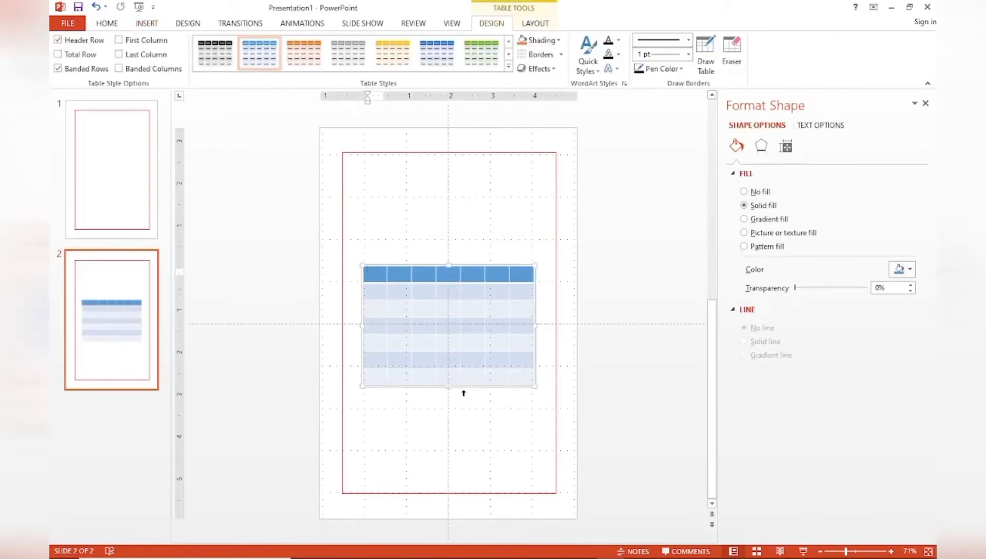
{"action": "left_click_drag", "start_coordinate": [473, 388], "coordinate": [555, 407]}
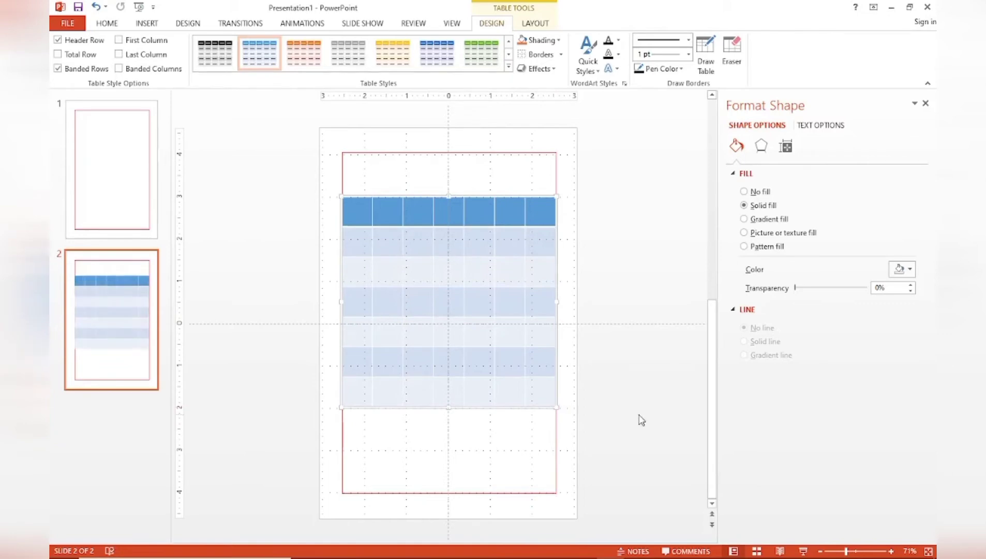
{"action": "left_click", "coordinate": [508, 67]}
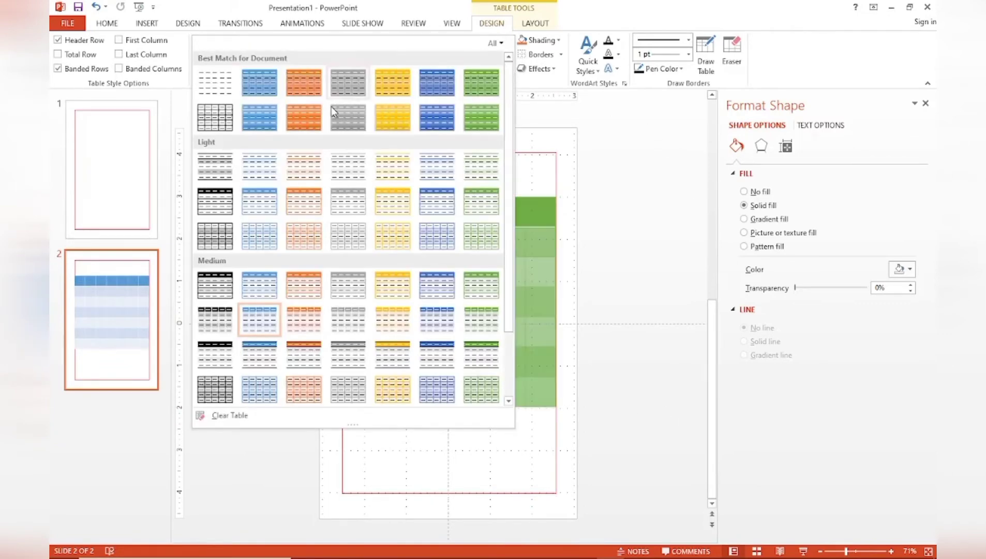
Step: Apply the No Style, Table Grid style so the table shows plain black gridlines
{"action": "left_click", "coordinate": [215, 129]}
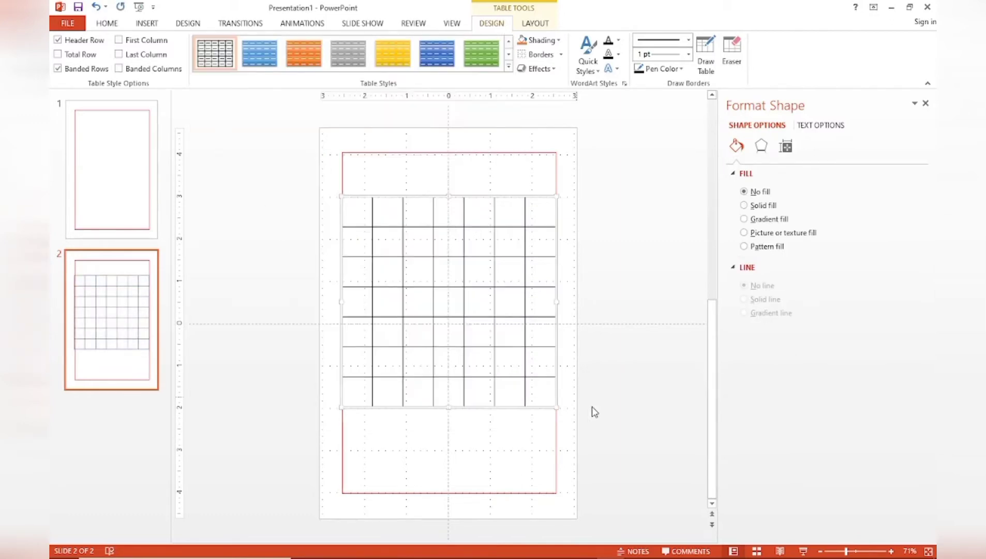
{"action": "left_click", "coordinate": [620, 428]}
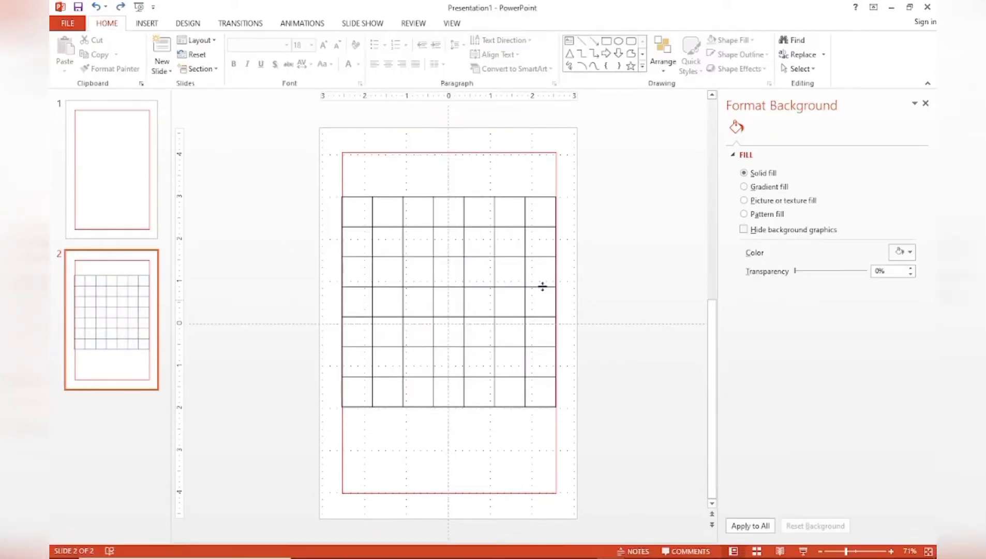
{"action": "left_click", "coordinate": [369, 209]}
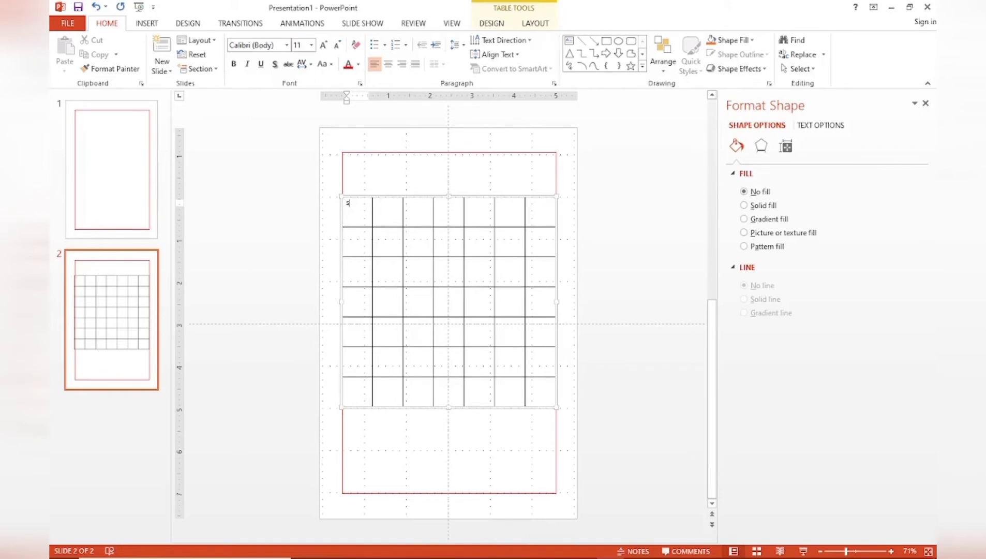
Step: Enter weekday headers S, M, T, W, TH, F, S in the top row and centre them
{"action": "key", "text": "Tab"}
{"action": "key", "text": "Tab"}
{"action": "key", "text": "Tab"}
{"action": "key", "text": "Tab"}
{"action": "type", "text": "TH"}
{"action": "key", "text": "Tab"}
{"action": "key", "text": "Tab"}
{"action": "double_click", "coordinate": [350, 203]}
{"action": "key", "text": "shift+Right"}
{"action": "key", "text": "shift+Right"}
{"action": "key", "text": "shift+Right"}
{"action": "key", "text": "shift+Right"}
{"action": "key", "text": "shift+Right"}
{"action": "key", "text": "shift+Right"}
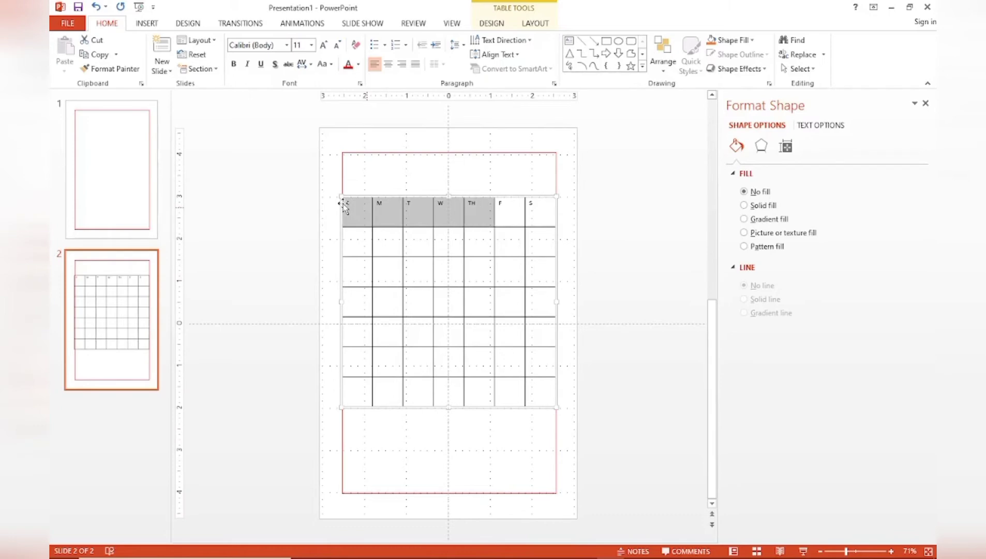
{"action": "key", "text": "shift+Right"}
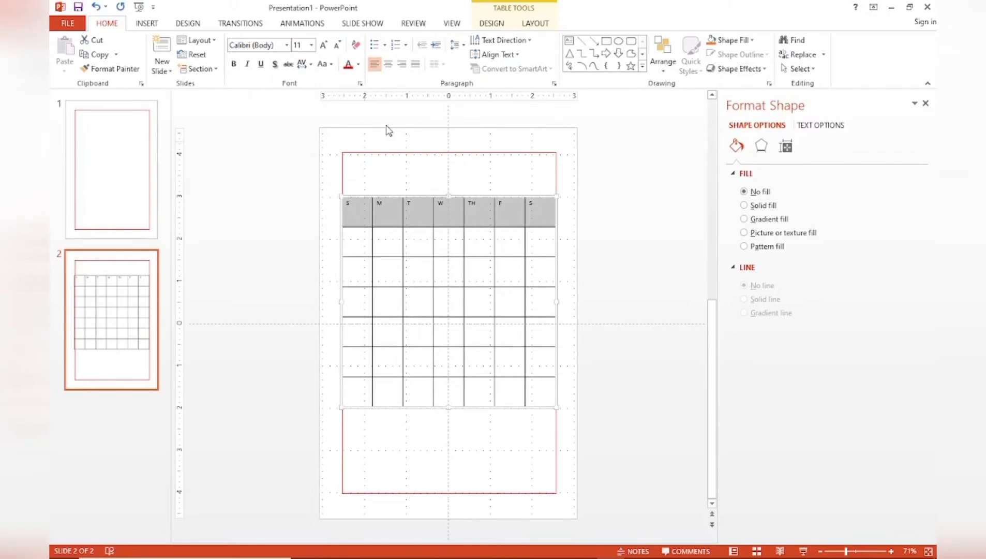
{"action": "left_click", "coordinate": [388, 63]}
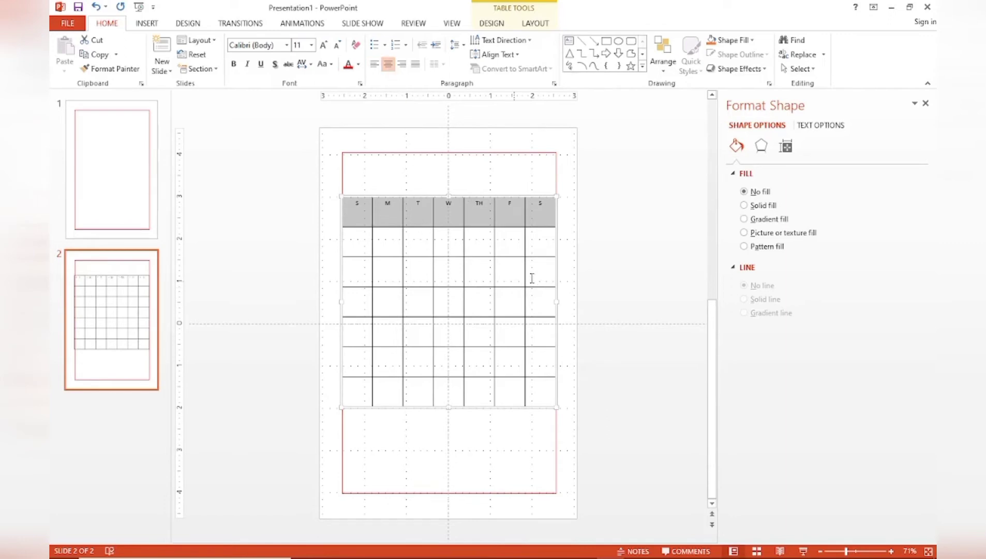
{"action": "left_click", "coordinate": [573, 256]}
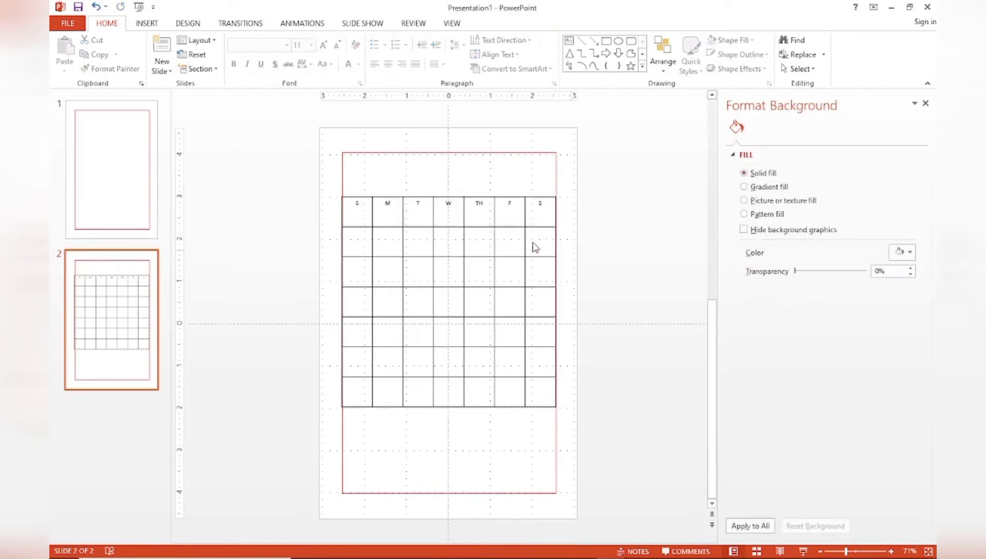
{"action": "left_click", "coordinate": [521, 226]}
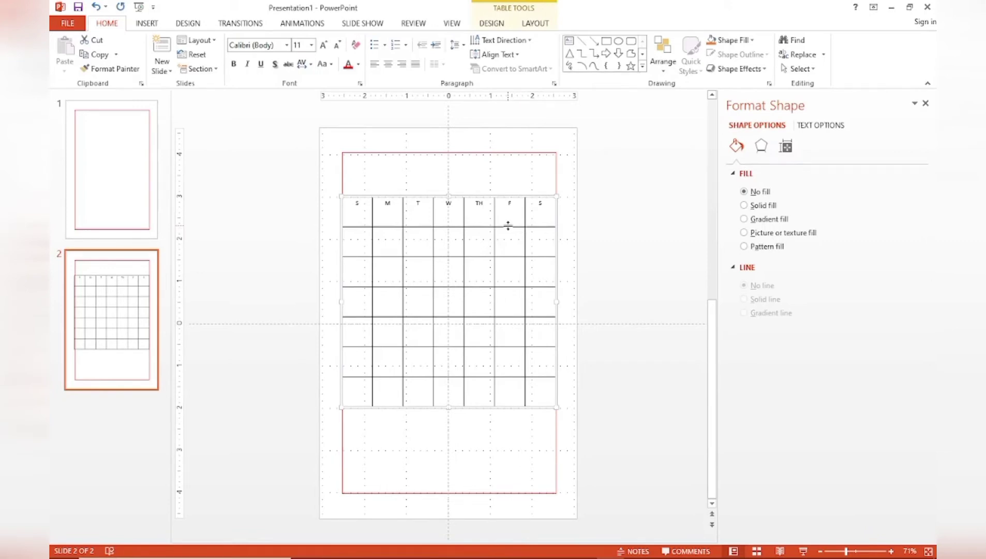
Step: Shorten the weekday header row and stretch the table down toward the border's bottom edge
{"action": "left_click_drag", "start_coordinate": [508, 226], "coordinate": [508, 219]}
{"action": "left_click", "coordinate": [509, 218]}
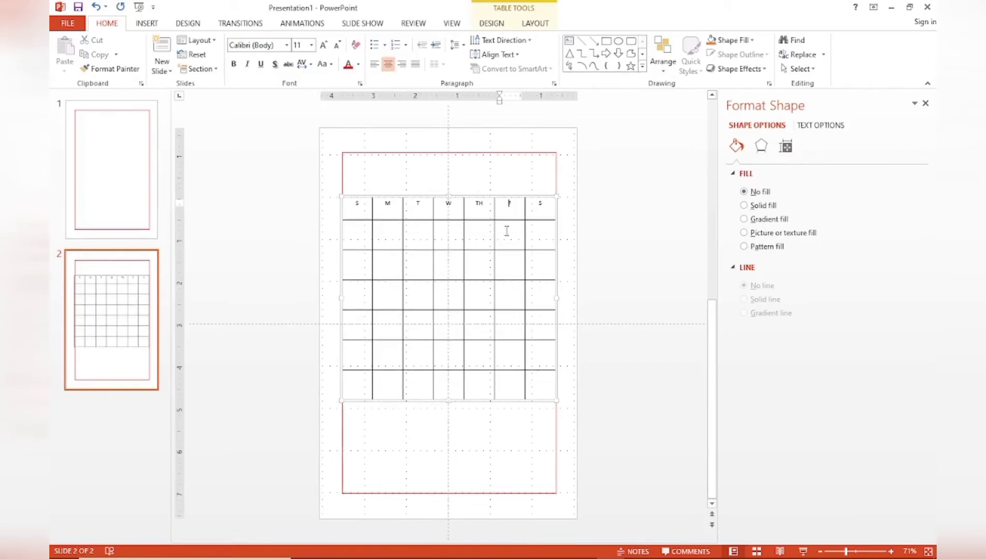
{"action": "left_click_drag", "start_coordinate": [505, 219], "coordinate": [507, 217]}
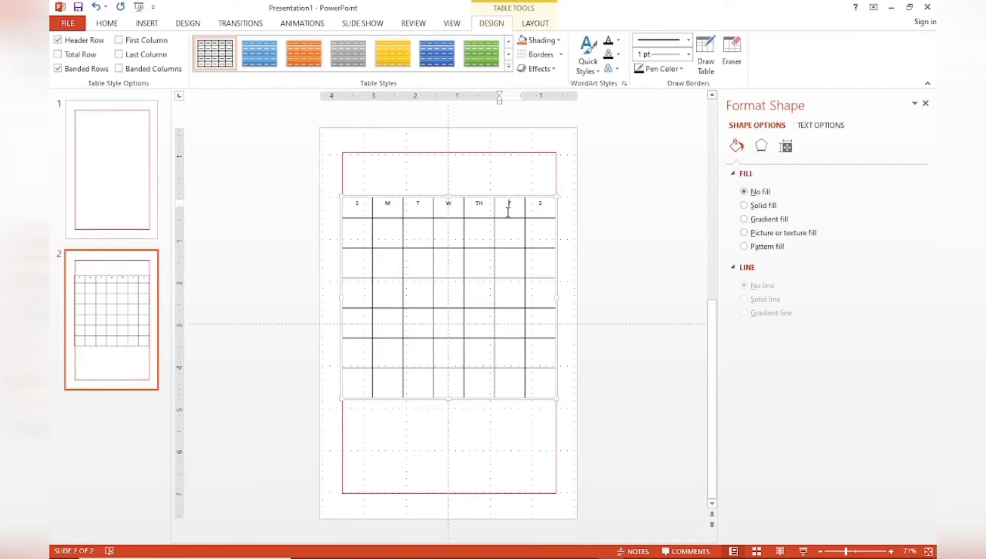
{"action": "left_click", "coordinate": [606, 307]}
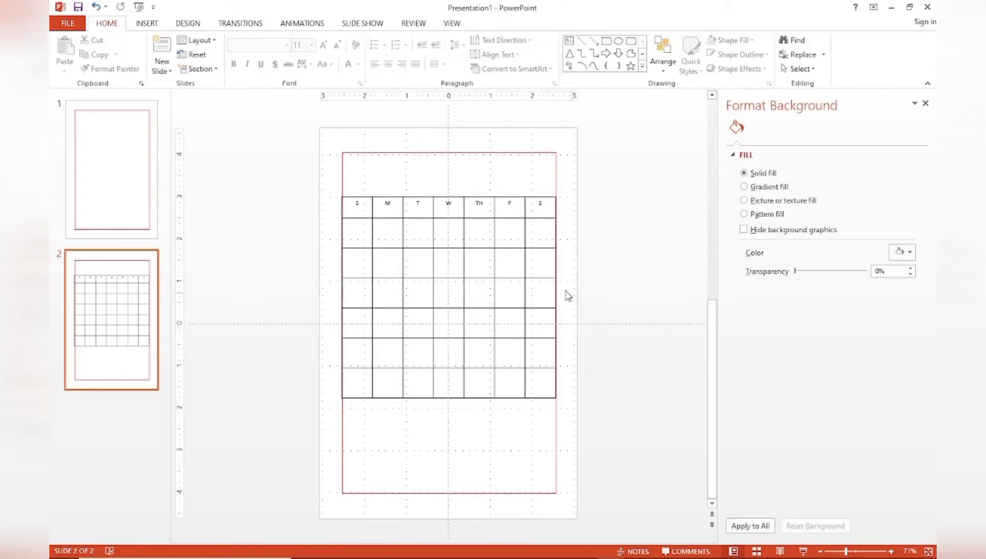
{"action": "left_click_drag", "start_coordinate": [486, 218], "coordinate": [484, 213]}
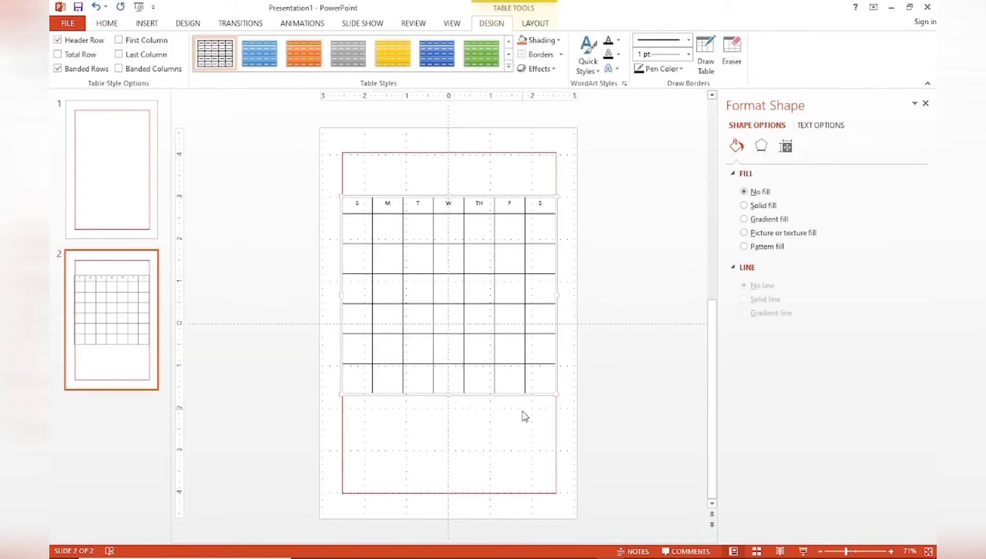
{"action": "mouse_move", "coordinate": [553, 391]}
{"action": "left_mouse_down"}
{"action": "mouse_move", "coordinate": [537, 391]}
{"action": "mouse_move", "coordinate": [557, 403]}
{"action": "left_mouse_up"}
{"action": "left_click", "coordinate": [549, 399]}
{"action": "left_click", "coordinate": [557, 404]}
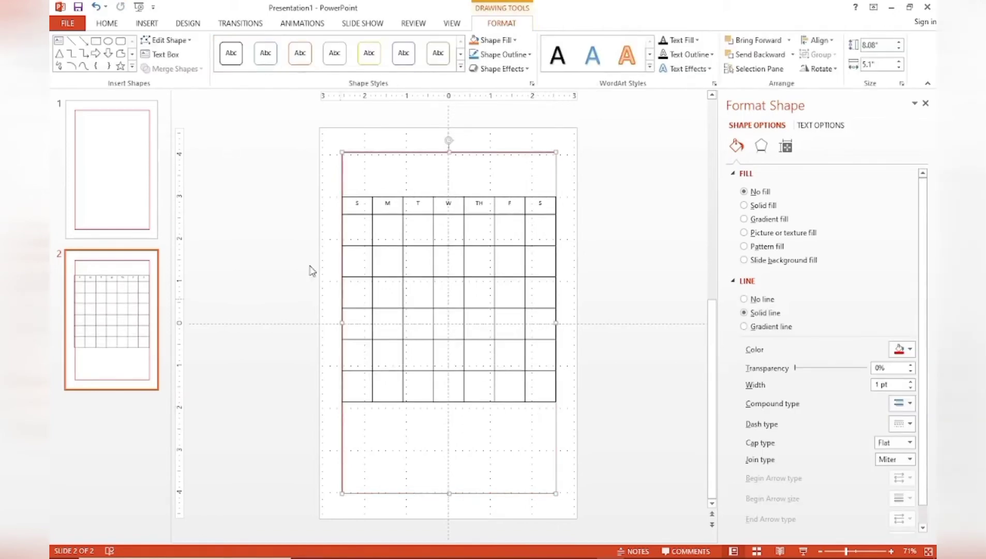
{"action": "left_click", "coordinate": [95, 7]}
{"action": "left_click_drag", "start_coordinate": [555, 395], "coordinate": [554, 408]}
{"action": "left_click", "coordinate": [528, 464]}
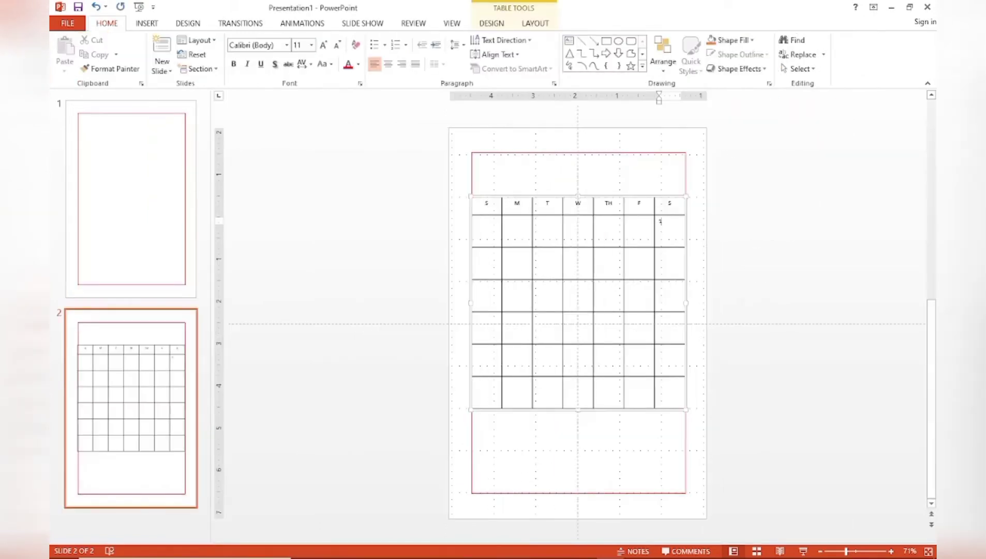
Step: Fill the date cells with 2 through 31, tabbing from cell to cell
{"action": "left_click", "coordinate": [476, 252]}
{"action": "type", "text": "2"}
{"action": "key", "text": "Tab"}
{"action": "type", "text": "2"}
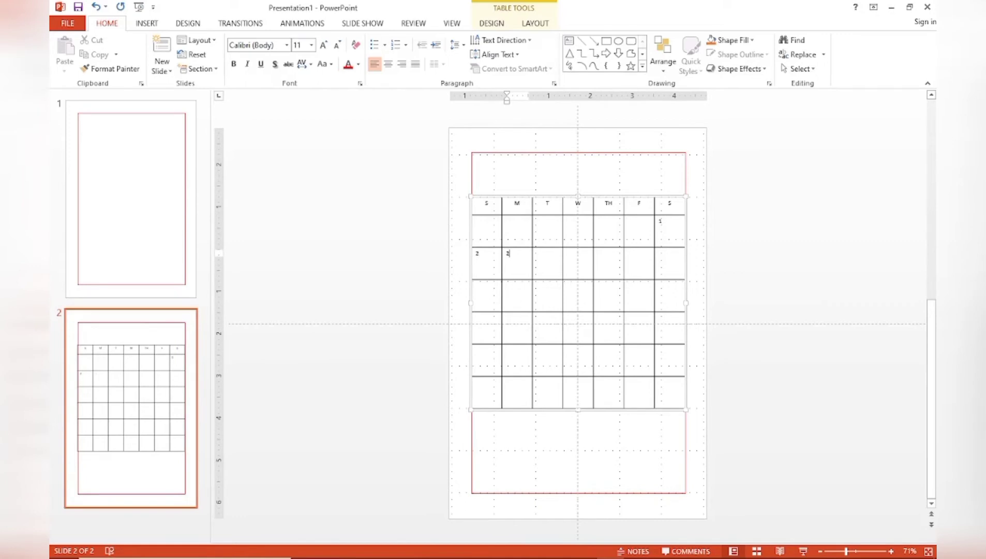
{"action": "key", "text": "BackSpace"}
{"action": "type", "text": "3"}
{"action": "key", "text": "Tab"}
{"action": "type", "text": "4"}
{"action": "key", "text": "Tab"}
{"action": "type", "text": "5"}
{"action": "key", "text": "Tab"}
{"action": "type", "text": "6"}
{"action": "key", "text": "Tab"}
{"action": "type", "text": "7\t8\t9\t10\t11\t12\t13\t14\t15\t16\t17\t18\t19\t20\t21\t22\t23\t24\t25\t26\t27\t28\t29\t30\t31"}
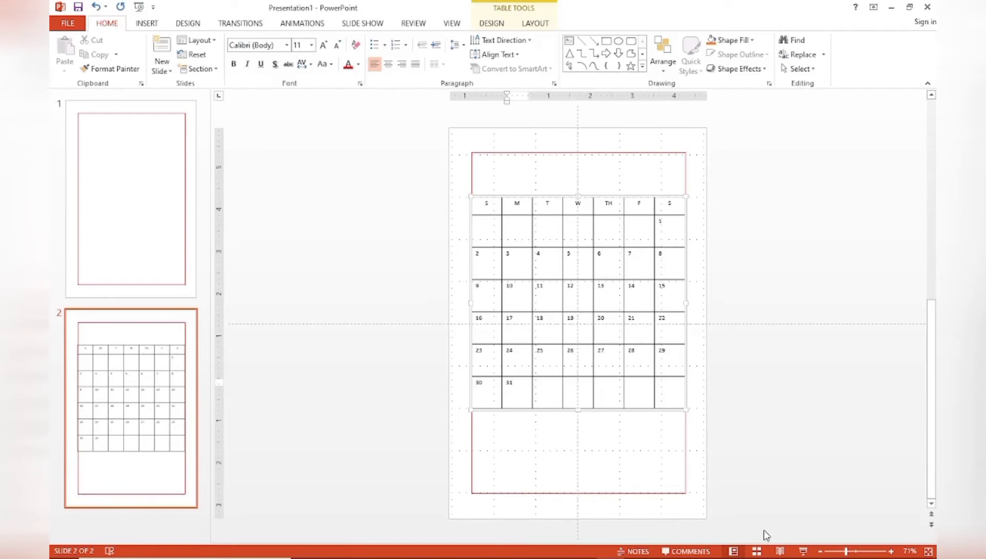
Step: Deselect the calendar and bring up the Insert Table size grid
{"action": "left_click", "coordinate": [746, 514]}
{"action": "left_click", "coordinate": [147, 23]}
{"action": "left_click", "coordinate": [103, 63]}
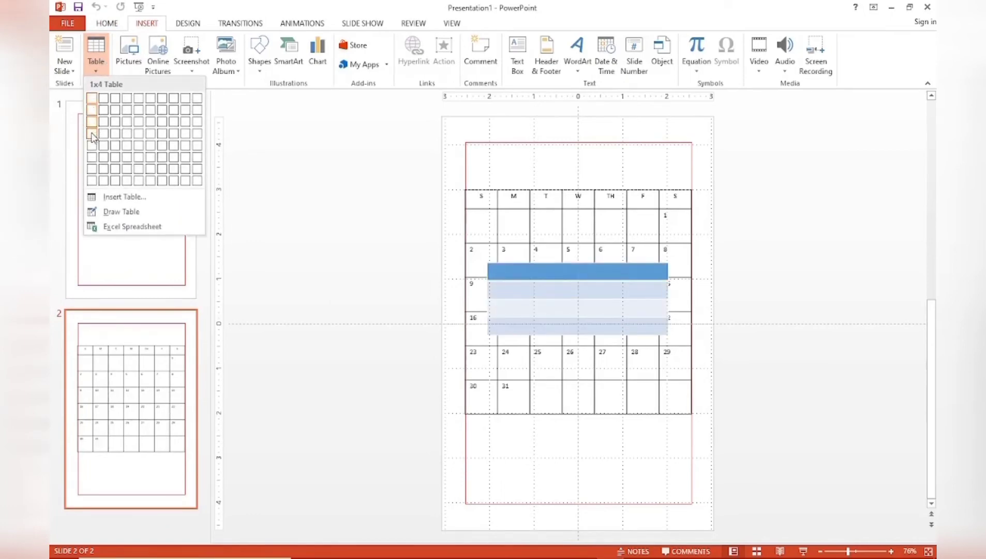
Step: Insert a 1-column, 4-row table below the calendar and apply the plain grid style
{"action": "left_click", "coordinate": [93, 137]}
{"action": "left_click_drag", "start_coordinate": [612, 339], "coordinate": [615, 492]}
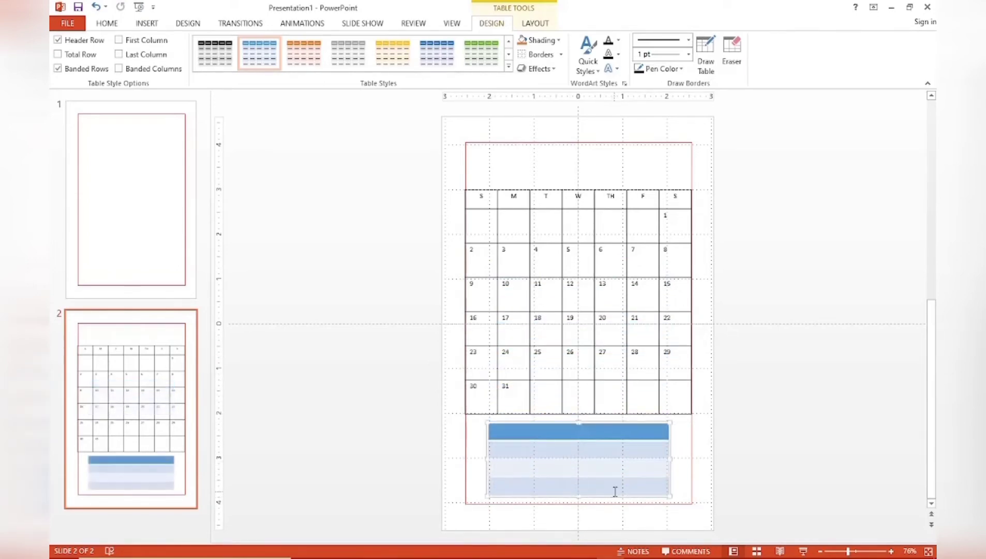
{"action": "left_click", "coordinate": [509, 67]}
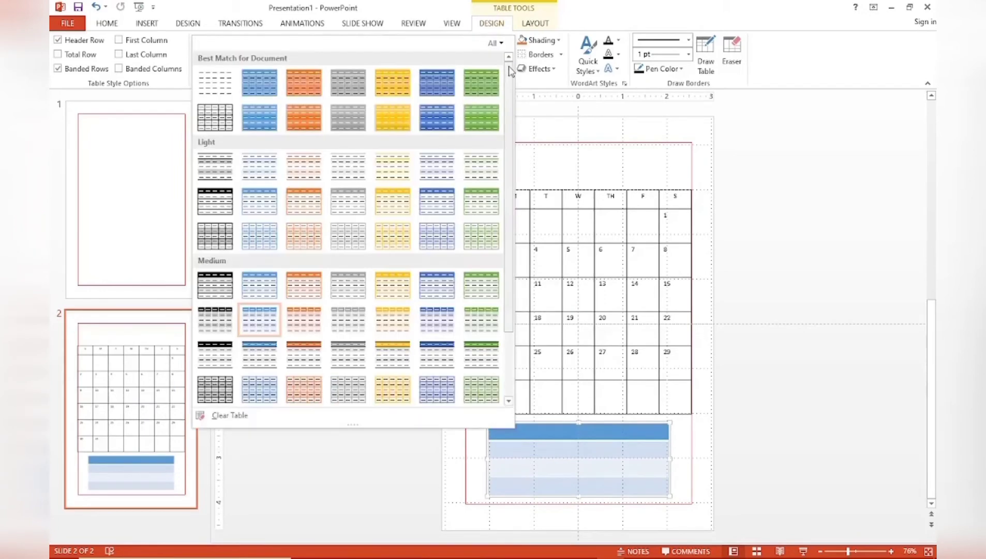
{"action": "left_click", "coordinate": [228, 124]}
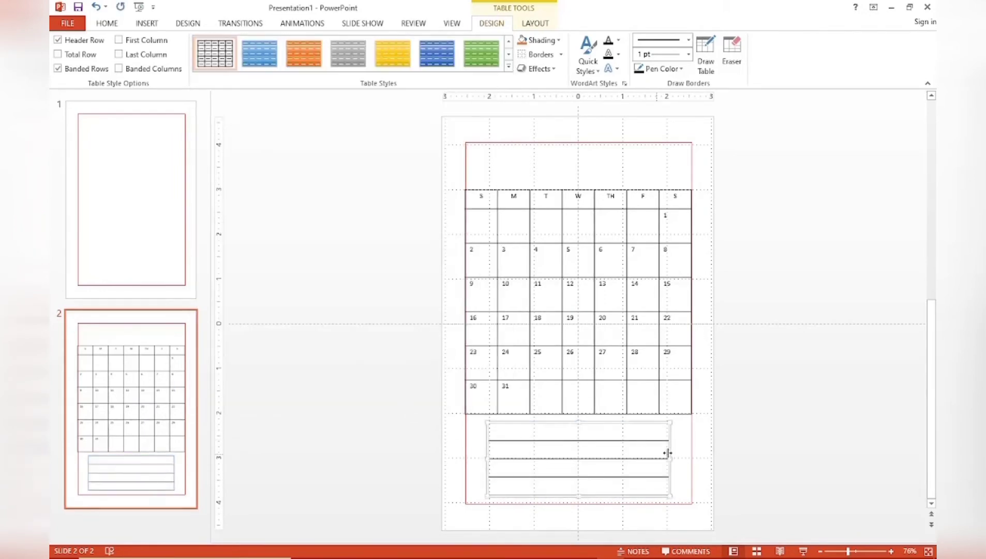
Step: Remove the notes table's outside borders, leaving only horizontal lines
{"action": "left_click_drag", "start_coordinate": [665, 454], "coordinate": [522, 435]}
{"action": "key", "text": "shift+Down"}
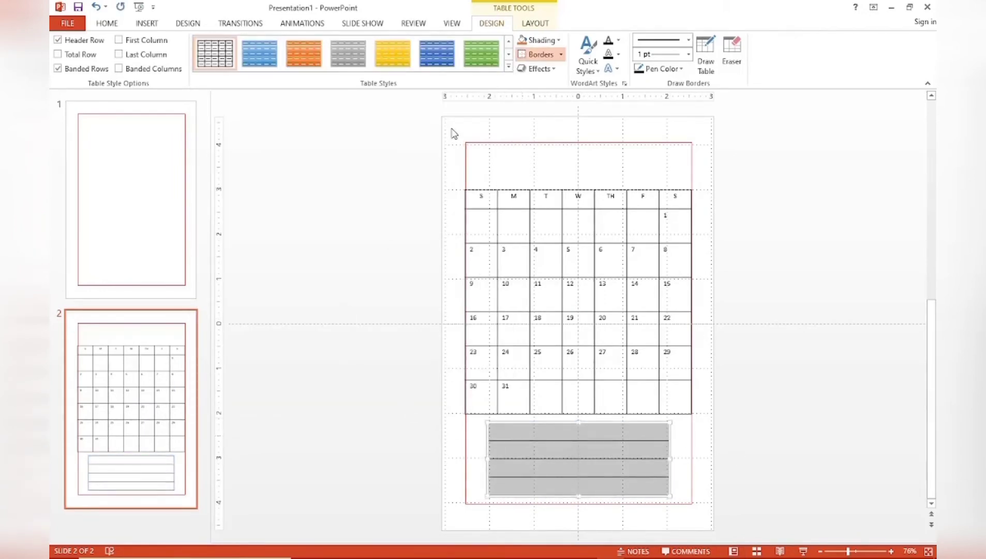
{"action": "left_click", "coordinate": [561, 54]}
{"action": "left_click", "coordinate": [583, 103]}
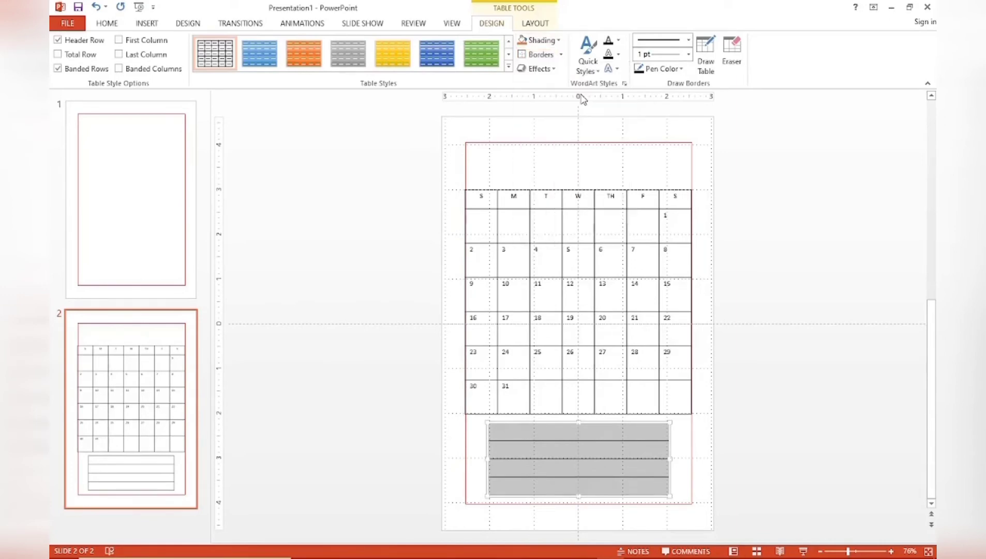
{"action": "left_click", "coordinate": [745, 427]}
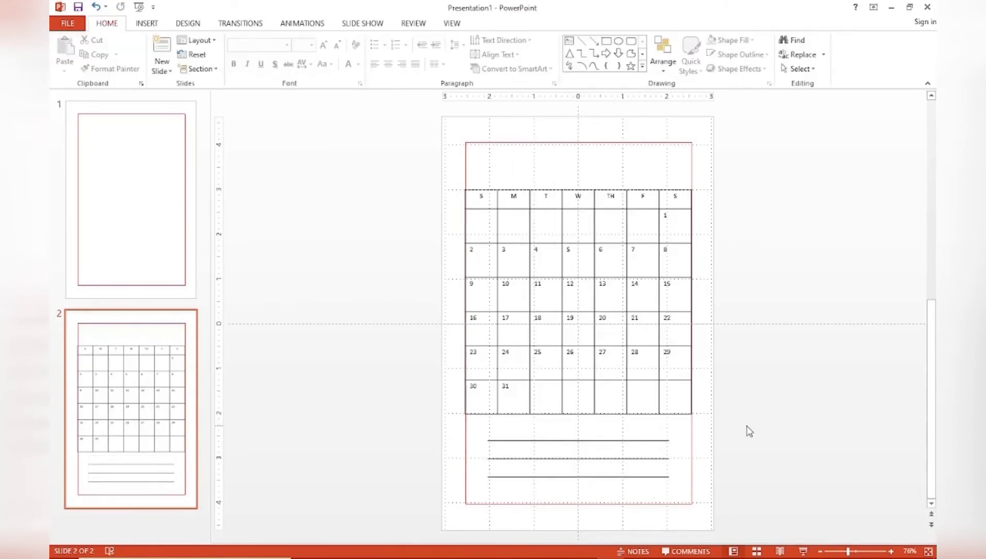
{"action": "left_click", "coordinate": [653, 479]}
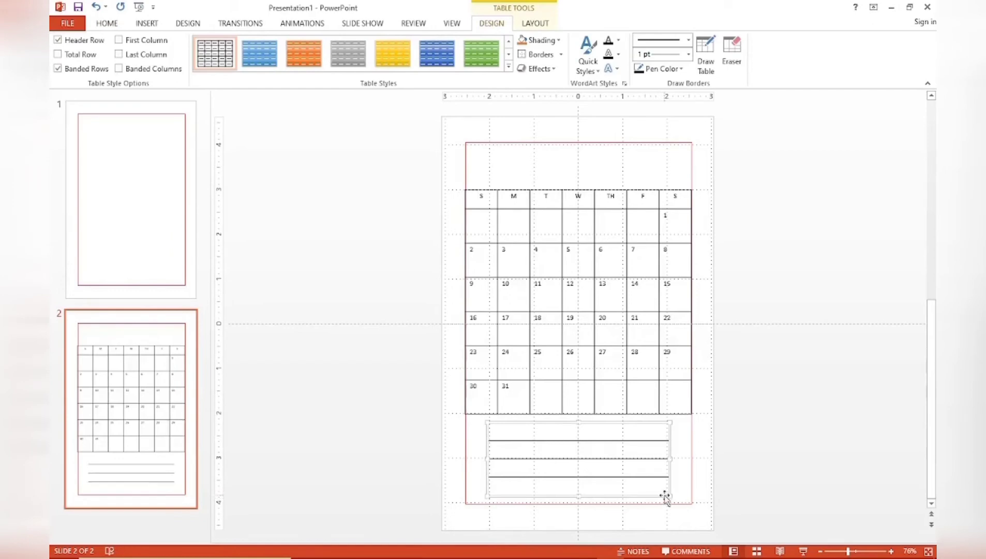
Step: Place the notes lines table at the page bottom, undo the row-height change, and widen it to the calendar width
{"action": "left_click_drag", "start_coordinate": [663, 494], "coordinate": [644, 494]}
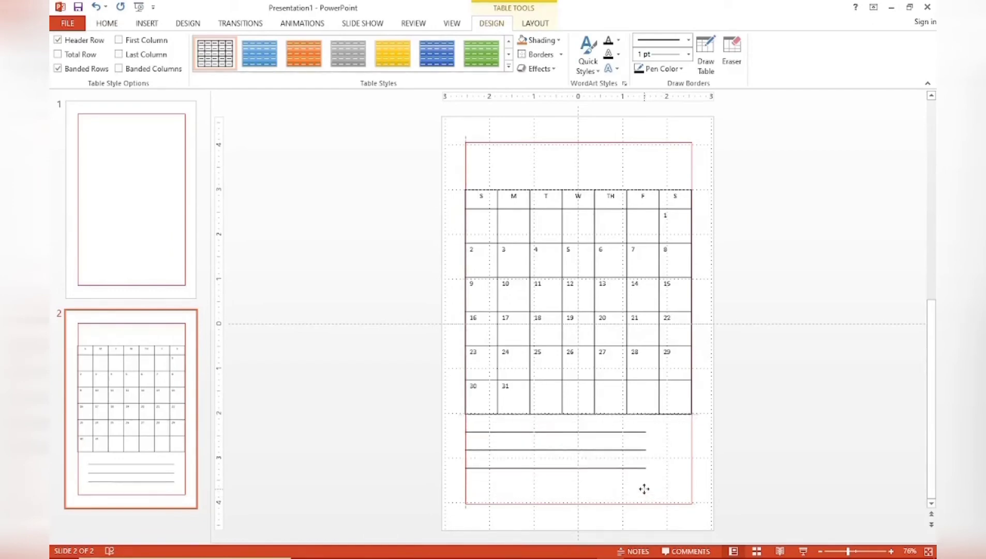
{"action": "left_click_drag", "start_coordinate": [644, 492], "coordinate": [644, 491]}
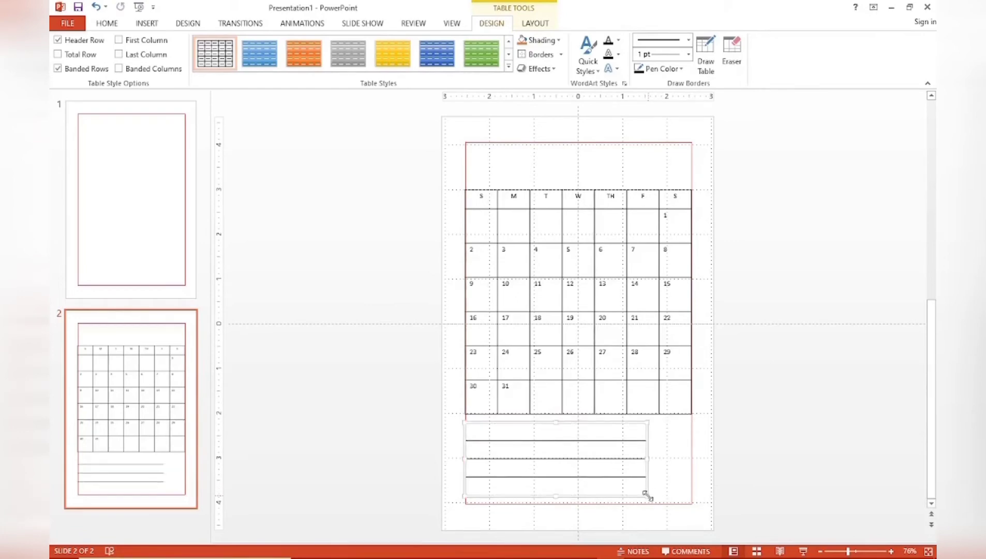
{"action": "left_click_drag", "start_coordinate": [648, 493], "coordinate": [649, 472]}
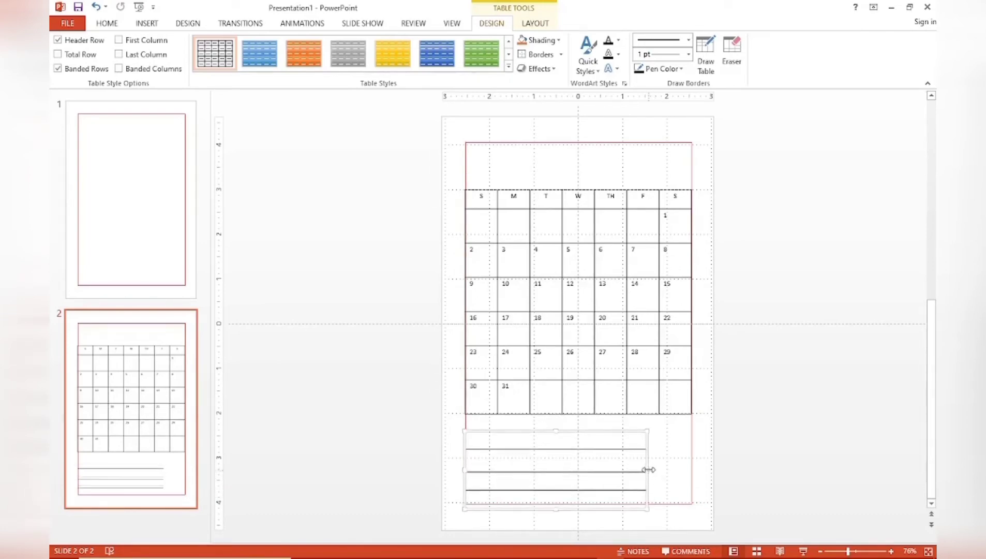
{"action": "left_click", "coordinate": [96, 7]}
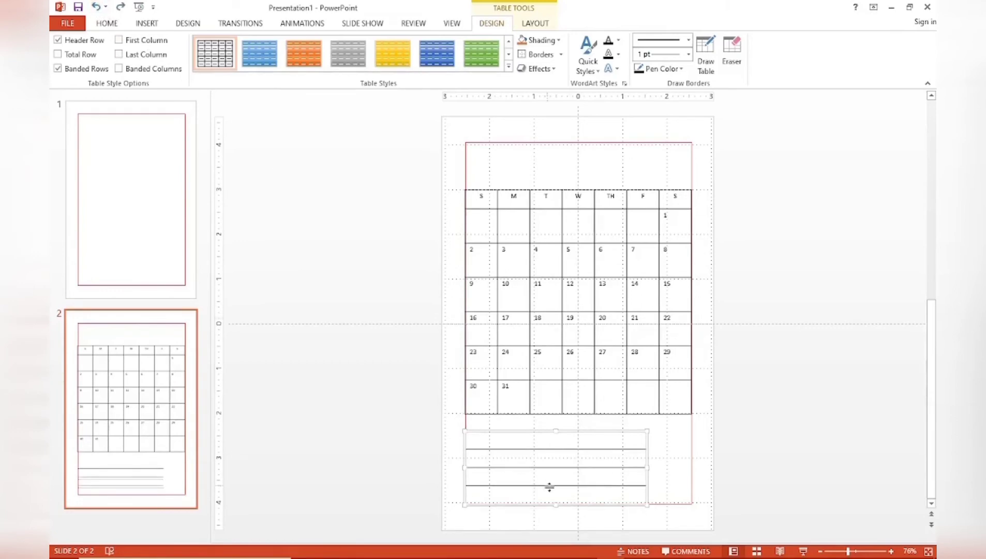
{"action": "left_click_drag", "start_coordinate": [648, 468], "coordinate": [693, 468]}
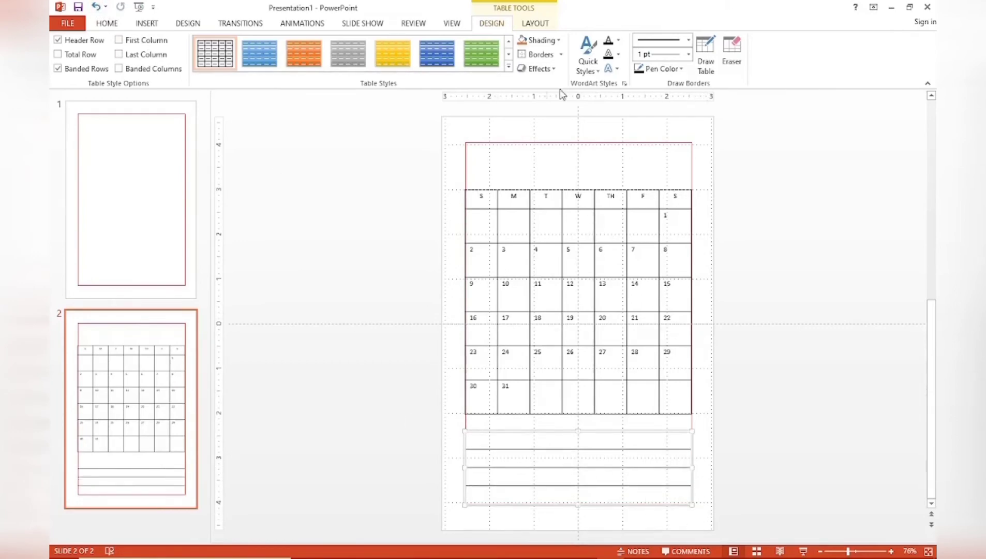
Step: Give the notes lines table a bottom border and draw a text box just below the calendar grid
{"action": "left_click", "coordinate": [560, 54]}
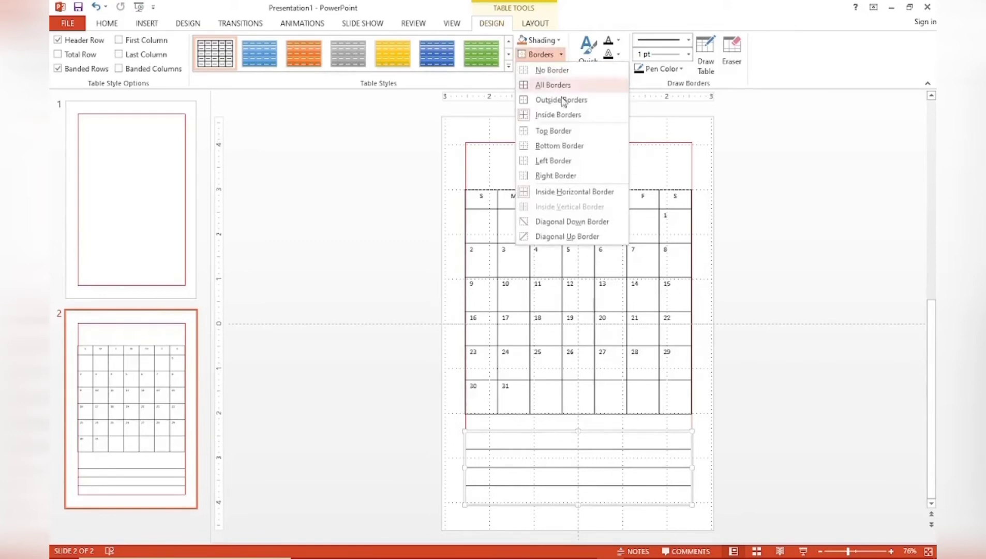
{"action": "left_click", "coordinate": [570, 149]}
{"action": "left_click", "coordinate": [729, 432]}
{"action": "left_click", "coordinate": [518, 55]}
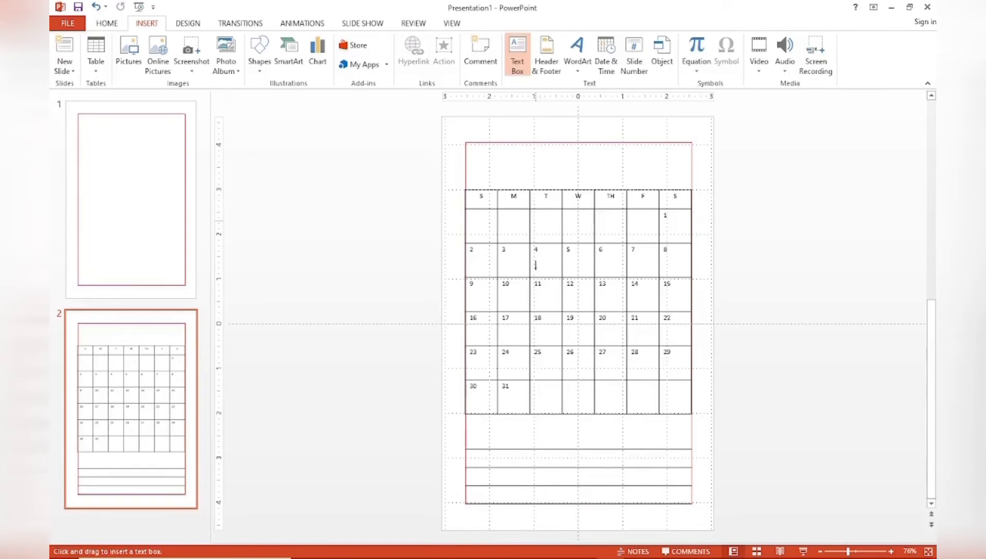
{"action": "mouse_move", "coordinate": [535, 422]}
{"action": "left_mouse_down"}
{"action": "mouse_move", "coordinate": [553, 433]}
{"action": "mouse_move", "coordinate": [623, 433]}
{"action": "left_mouse_up"}
Step: Enter 'Notes' in the text box, set it in Lucida Calligraphy, and centre it
{"action": "type", "text": "Notes"}
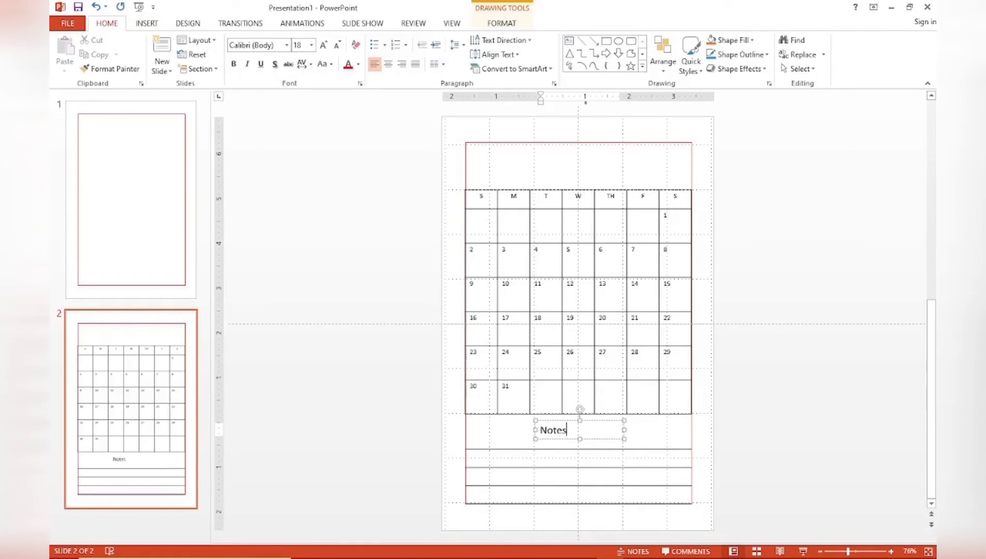
{"action": "left_click", "coordinate": [623, 434]}
{"action": "left_click", "coordinate": [388, 64]}
{"action": "left_click", "coordinate": [286, 45]}
{"action": "left_click", "coordinate": [258, 104]}
Step: Size the Notes heading to 12 pt on one line and position it above the note lines
{"action": "left_click_drag", "start_coordinate": [579, 437], "coordinate": [584, 440]}
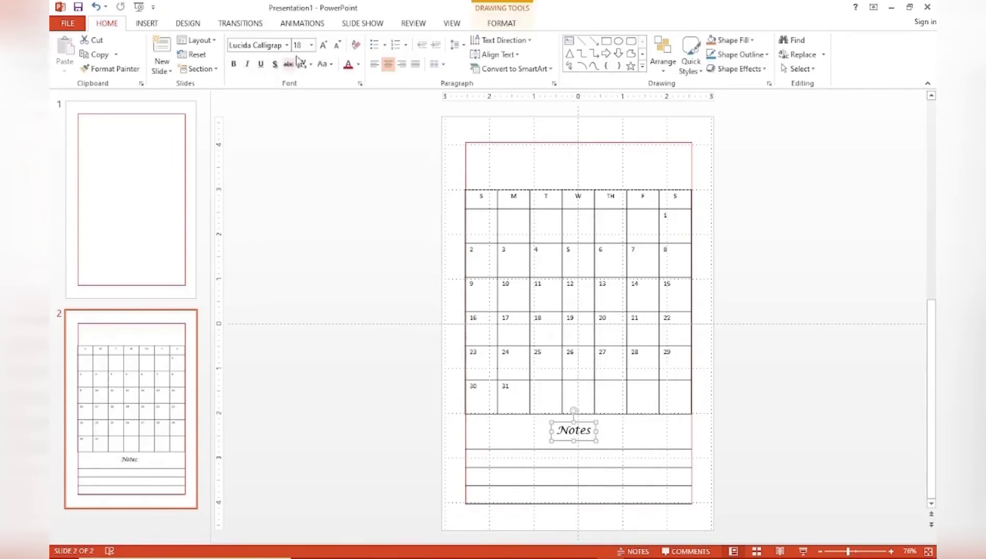
{"action": "left_click", "coordinate": [337, 45]}
{"action": "left_click", "coordinate": [337, 45]}
{"action": "left_click", "coordinate": [337, 45]}
{"action": "left_click_drag", "start_coordinate": [582, 437], "coordinate": [586, 433]}
{"action": "left_click", "coordinate": [744, 462]}
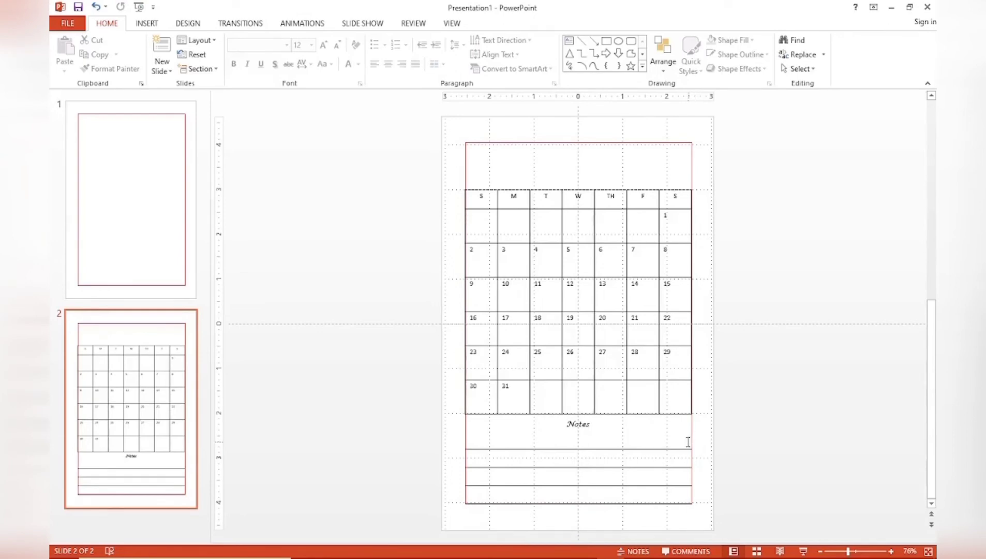
{"action": "left_click", "coordinate": [148, 24]}
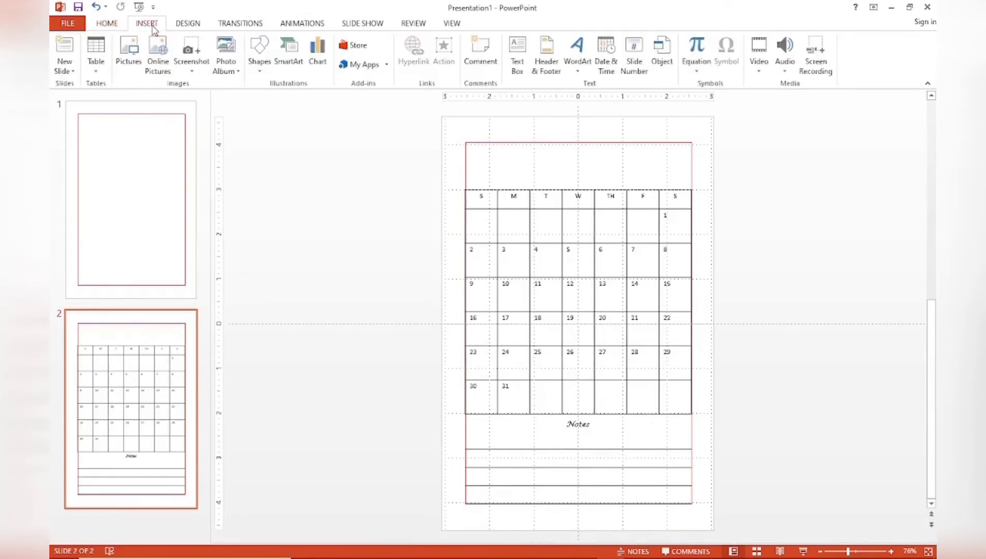
Step: Add a text box reading 'January' above the calendar grid and narrow it
{"action": "left_click", "coordinate": [517, 51]}
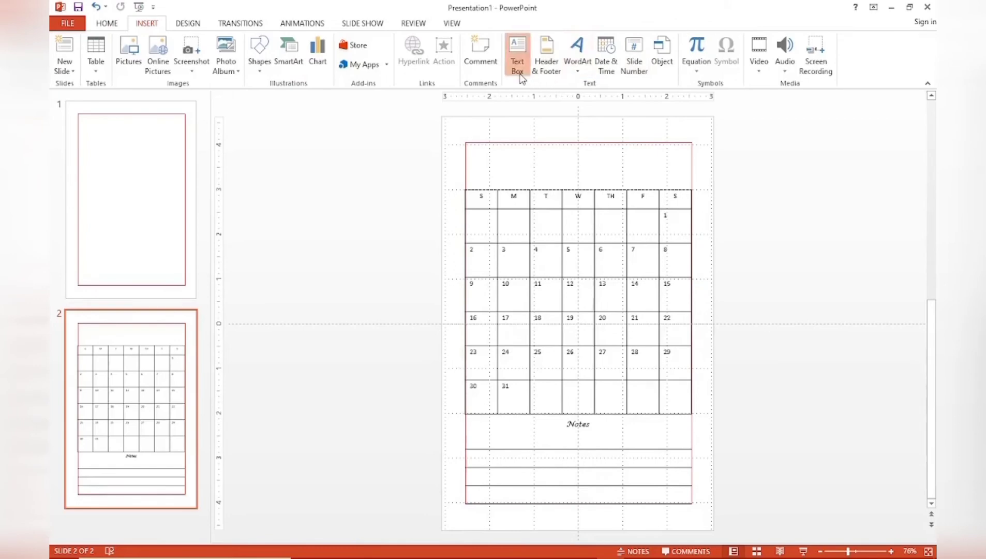
{"action": "left_click_drag", "start_coordinate": [527, 153], "coordinate": [614, 172]}
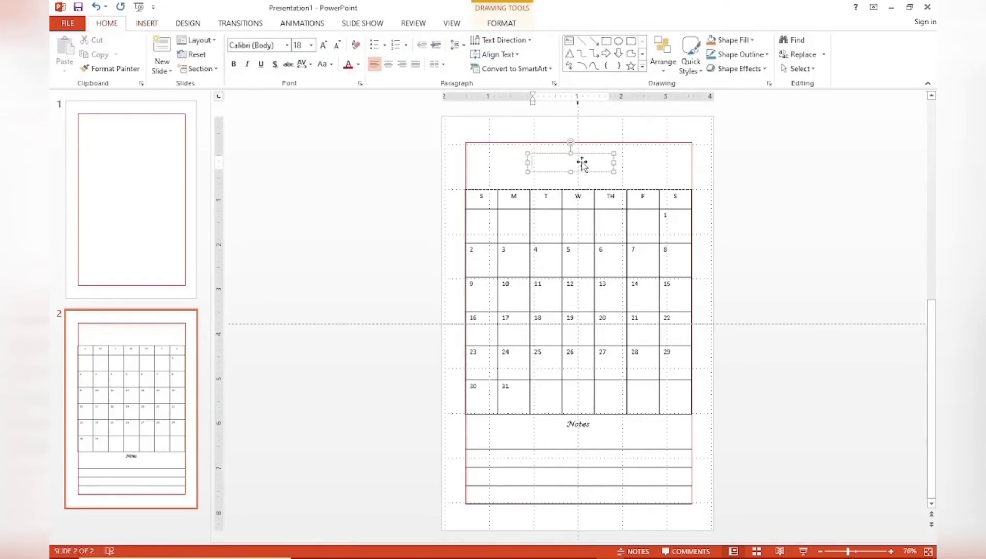
{"action": "type", "text": "January"}
{"action": "mouse_move", "coordinate": [615, 163]}
{"action": "left_mouse_down"}
{"action": "mouse_move", "coordinate": [571, 163]}
{"action": "mouse_move", "coordinate": [599, 177]}
{"action": "left_mouse_up"}
Step: Set January in Lucida Calligraphy, centre it, and place it at the page's horizontal middle
{"action": "left_click", "coordinate": [286, 45]}
{"action": "left_click", "coordinate": [279, 115]}
{"action": "left_click", "coordinate": [387, 63]}
{"action": "left_click", "coordinate": [741, 200]}
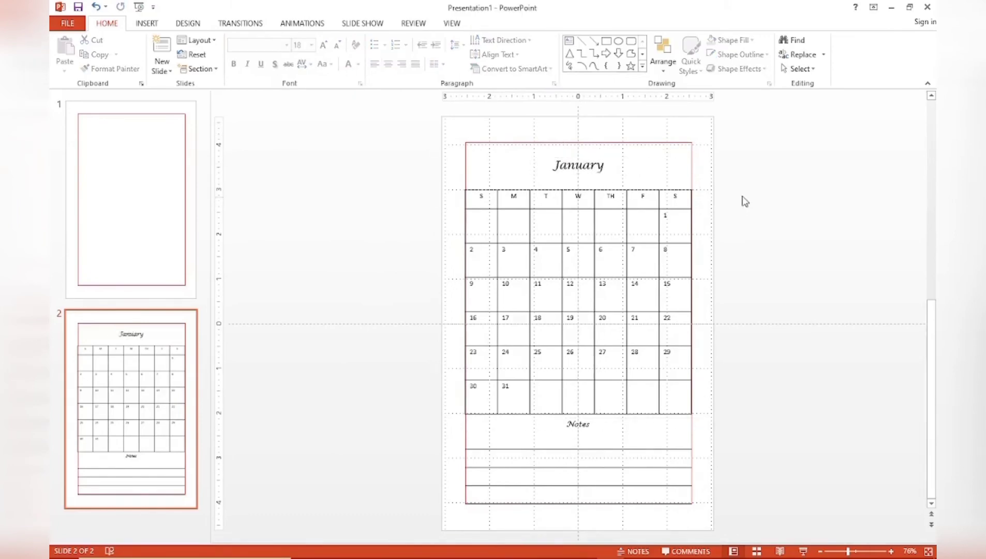
{"action": "left_click", "coordinate": [146, 25]}
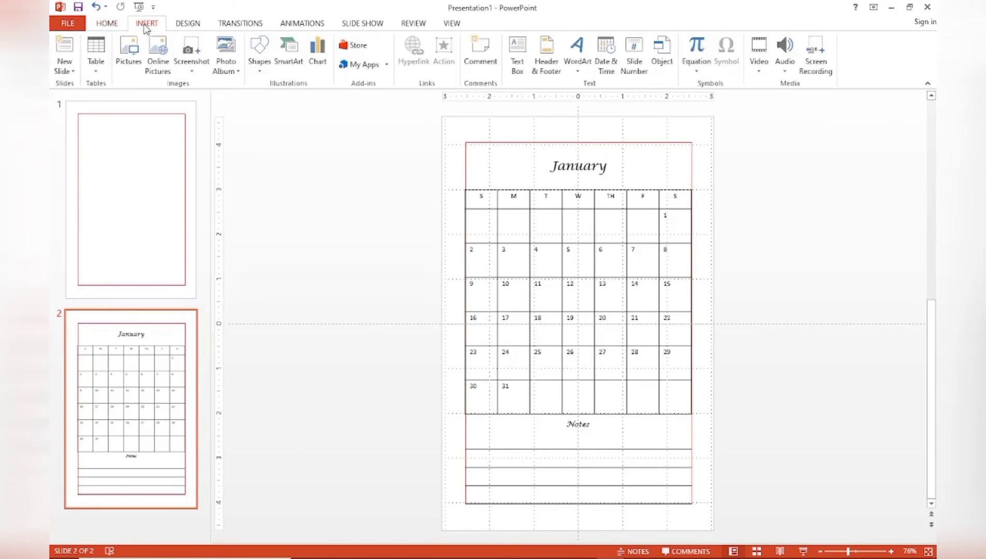
Step: Insert picture 2 from the bouquets folder and crop it down to the flower band
{"action": "left_click", "coordinate": [119, 68]}
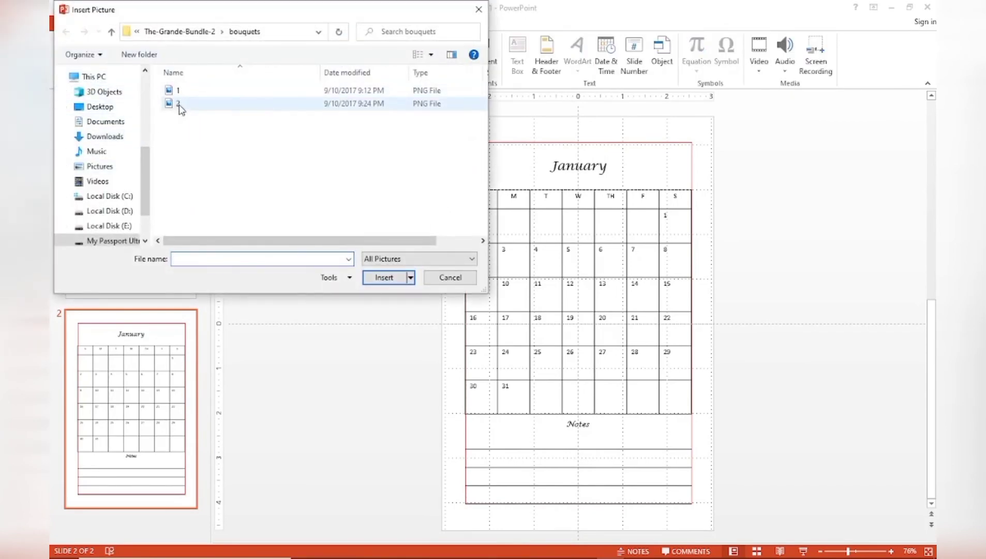
{"action": "double_click", "coordinate": [178, 106]}
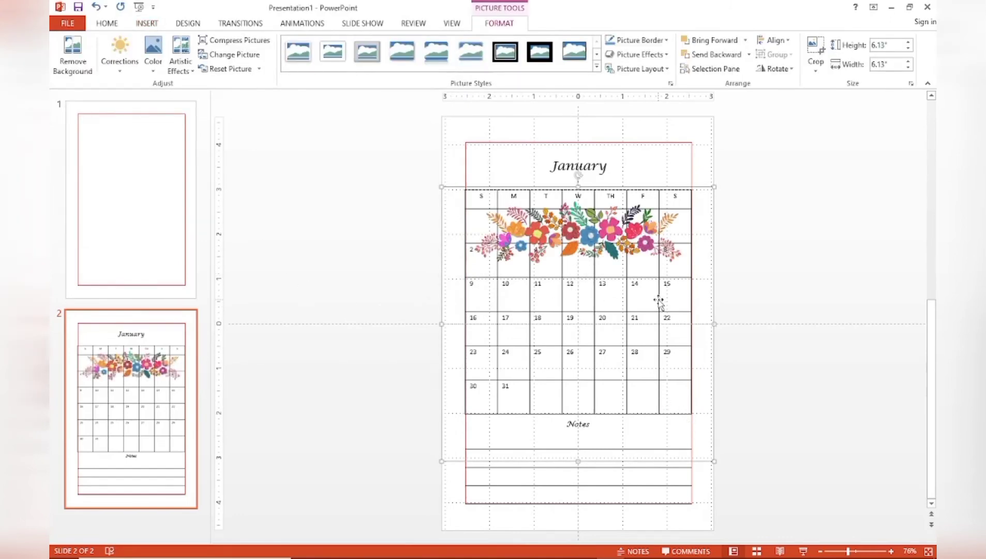
{"action": "left_click", "coordinate": [811, 73]}
{"action": "left_click", "coordinate": [828, 85]}
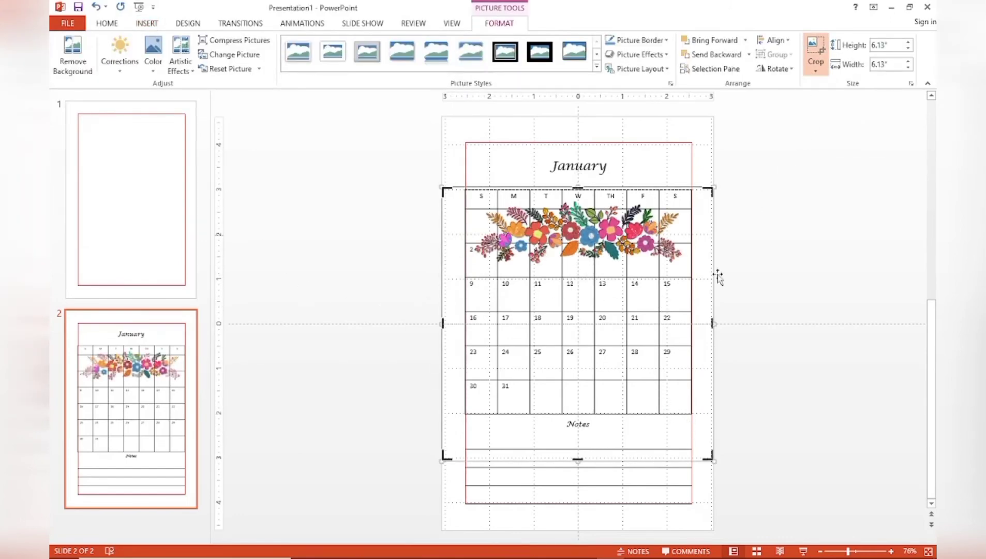
{"action": "left_click_drag", "start_coordinate": [709, 456], "coordinate": [683, 269]}
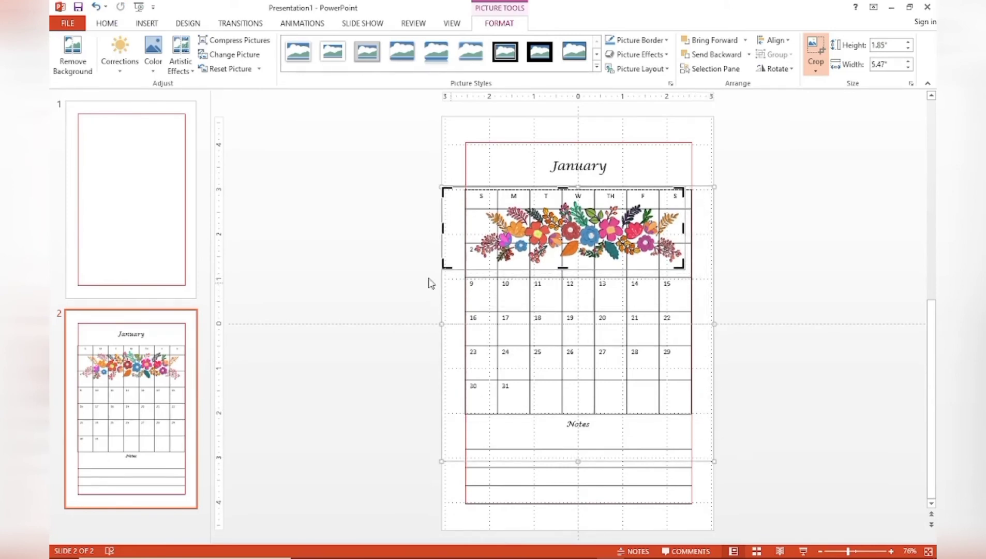
Step: Tighten the crop on the flower band to about 1.73 in by 4.79 in and finish cropping
{"action": "left_click", "coordinate": [462, 262]}
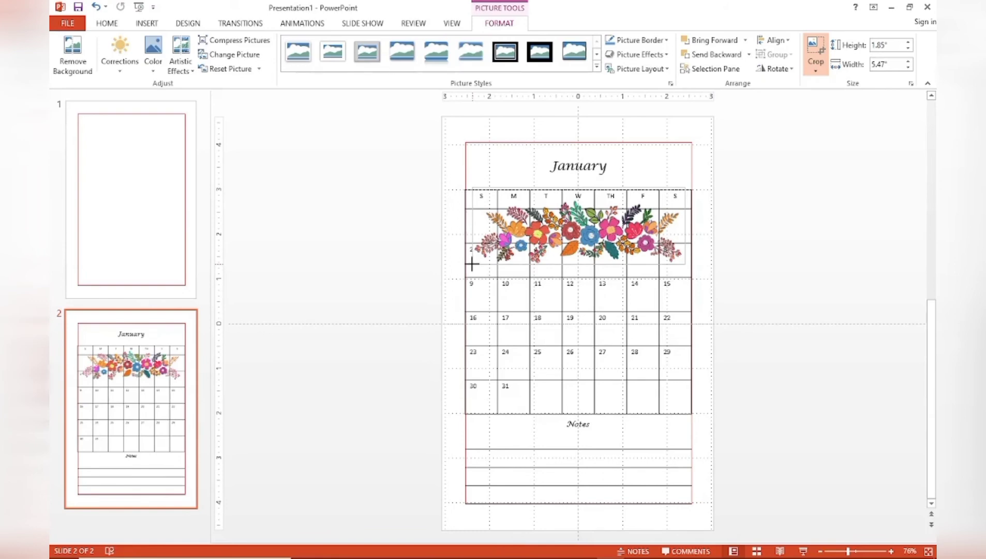
{"action": "left_click", "coordinate": [471, 264]}
{"action": "left_click", "coordinate": [816, 71]}
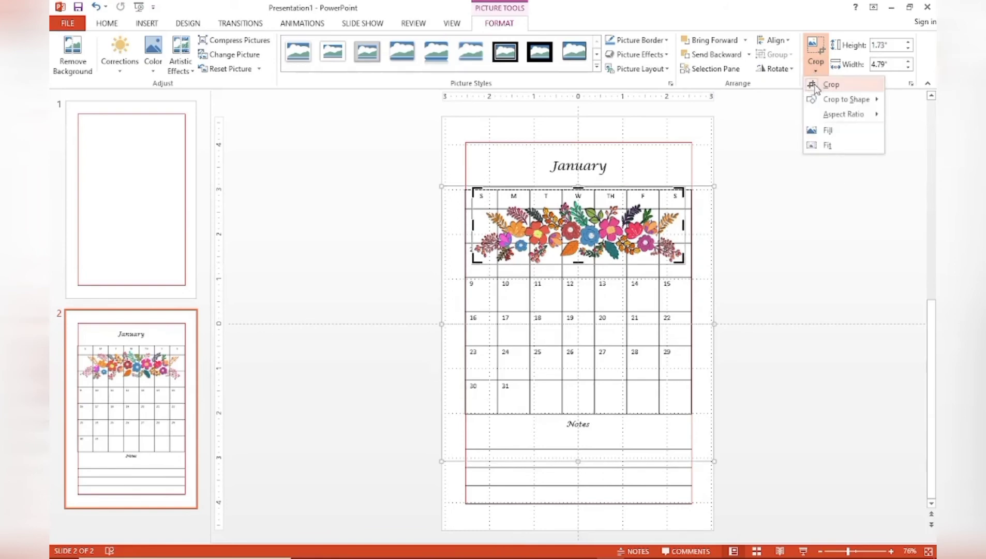
{"action": "left_click", "coordinate": [822, 84]}
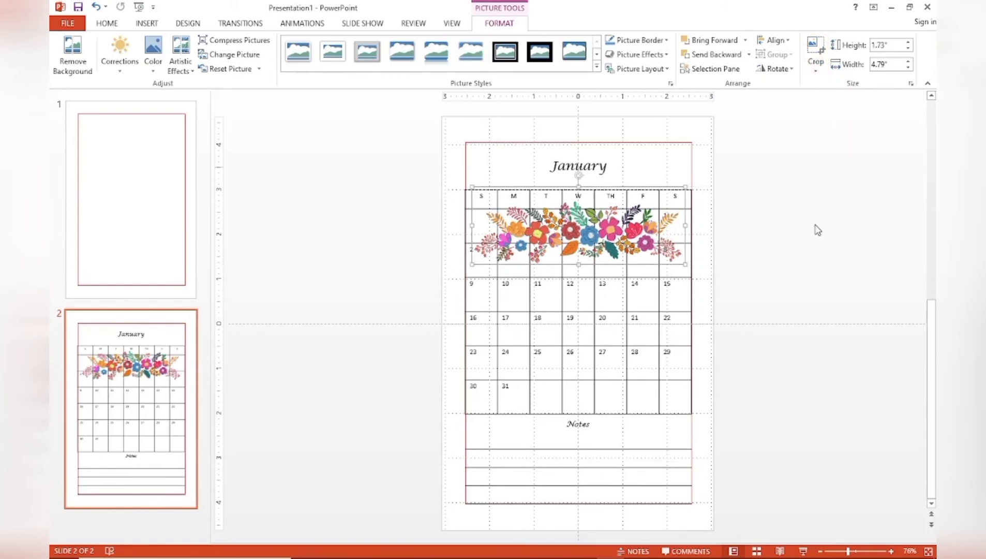
Step: Turn the floral band grey with 0% saturation, shrink it, and set it right of January
{"action": "left_click", "coordinate": [153, 61]}
{"action": "left_click", "coordinate": [172, 107]}
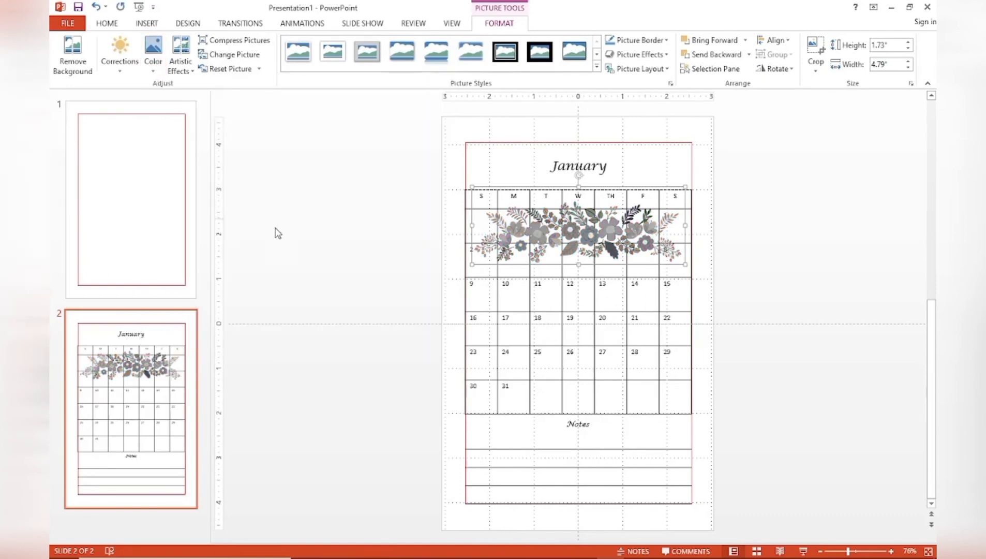
{"action": "left_click_drag", "start_coordinate": [682, 261], "coordinate": [674, 254]}
{"action": "left_click_drag", "start_coordinate": [502, 185], "coordinate": [539, 213]}
{"action": "left_click_drag", "start_coordinate": [621, 243], "coordinate": [657, 170]}
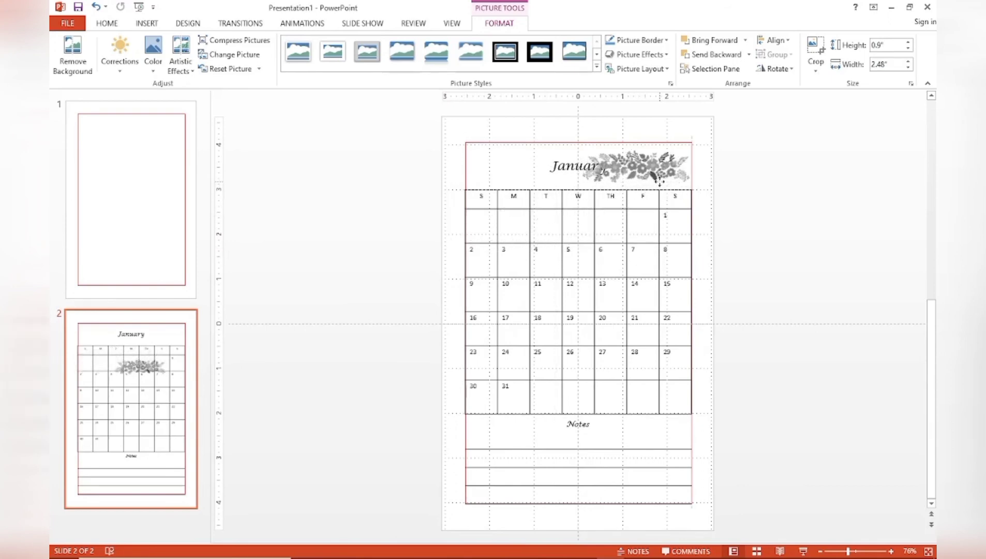
{"action": "left_click_drag", "start_coordinate": [576, 141], "coordinate": [616, 150]}
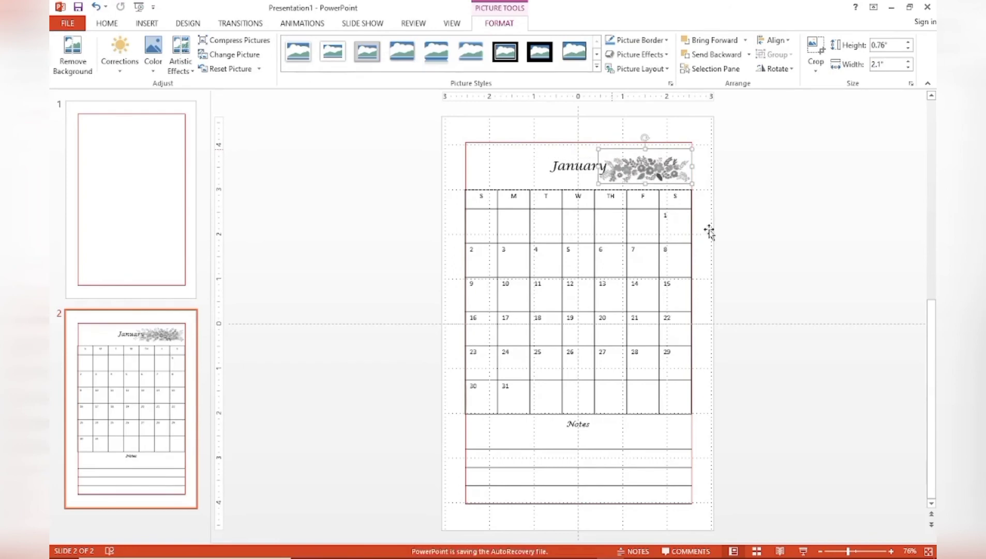
{"action": "left_click_drag", "start_coordinate": [645, 149], "coordinate": [645, 142]}
Step: Shrink the grey flower picture slightly beside the January title
{"action": "left_click", "coordinate": [737, 251]}
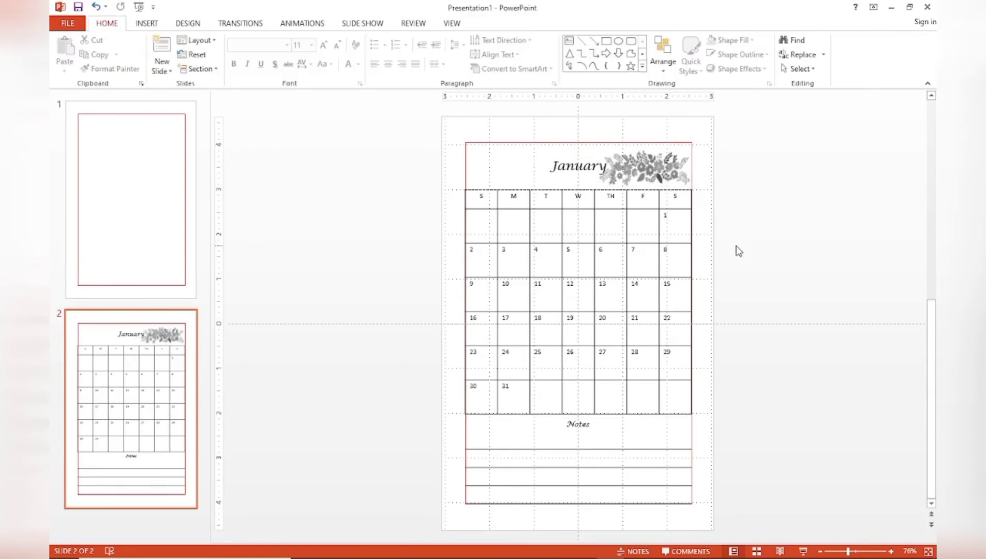
{"action": "left_click", "coordinate": [639, 176]}
{"action": "left_click_drag", "start_coordinate": [596, 186], "coordinate": [605, 180]}
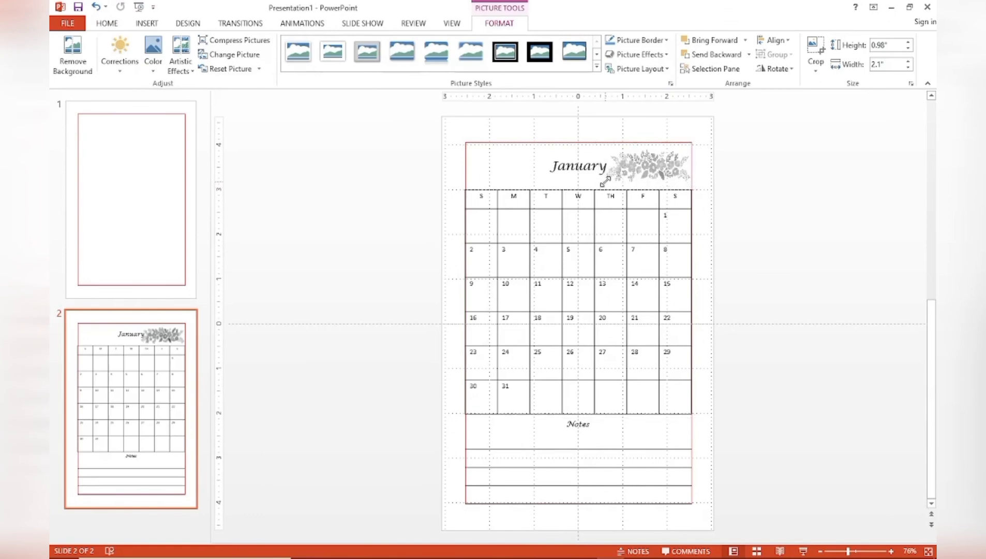
{"action": "left_click", "coordinate": [735, 260]}
{"action": "left_click", "coordinate": [651, 164]}
Step: Place a copy of the grey flowers on the left side of the January title
{"action": "right_click", "coordinate": [650, 177]}
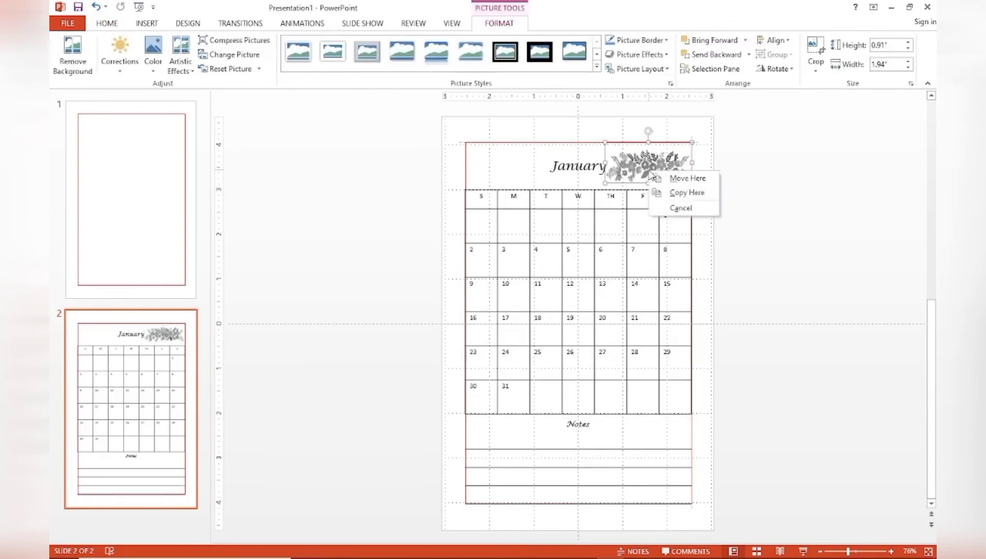
{"action": "left_click", "coordinate": [686, 192]}
{"action": "left_click_drag", "start_coordinate": [668, 166], "coordinate": [508, 165]}
{"action": "left_click", "coordinate": [755, 296]}
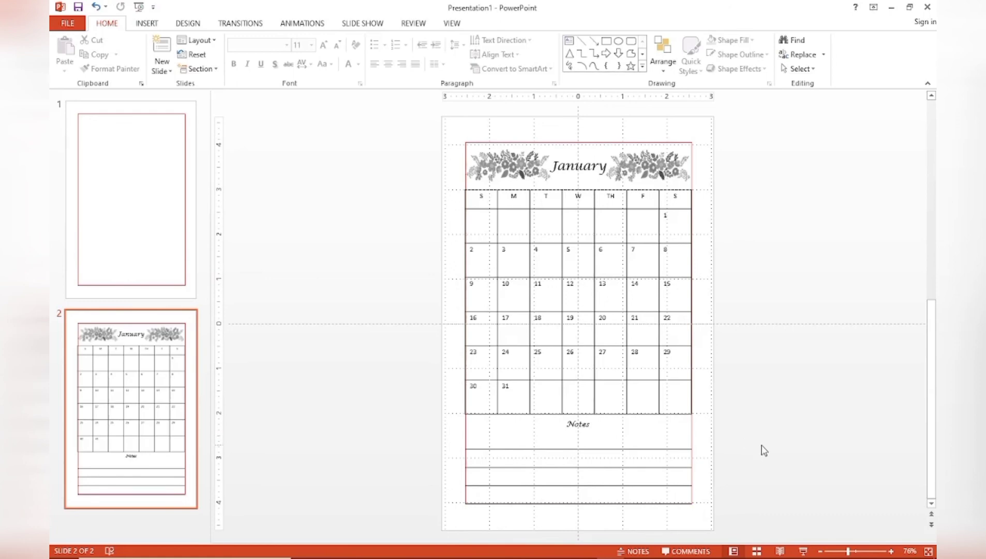
Step: Delete the red frame rectangle from the calendar page, then delete blank slide 1
{"action": "left_click", "coordinate": [555, 143]}
{"action": "key", "text": "Delete"}
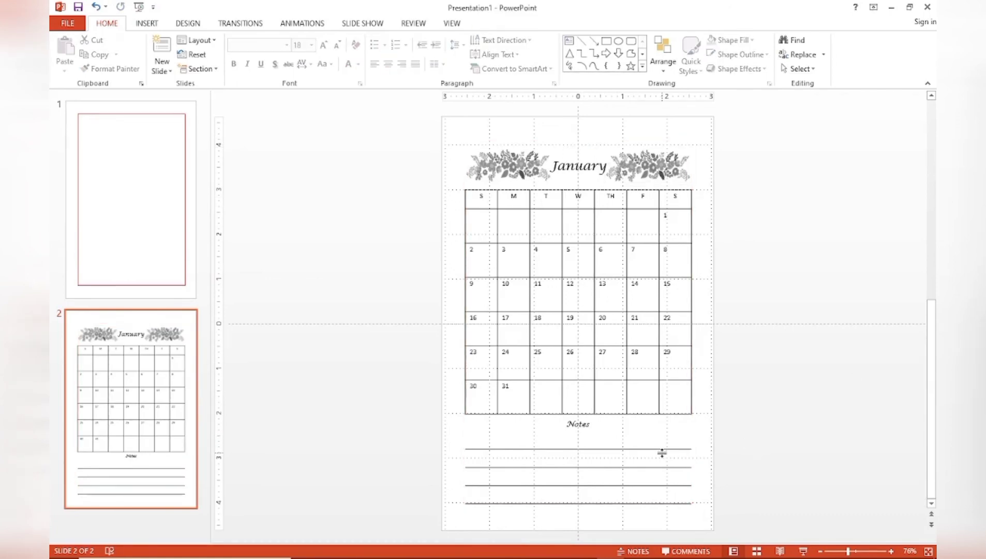
{"action": "left_click", "coordinate": [145, 231]}
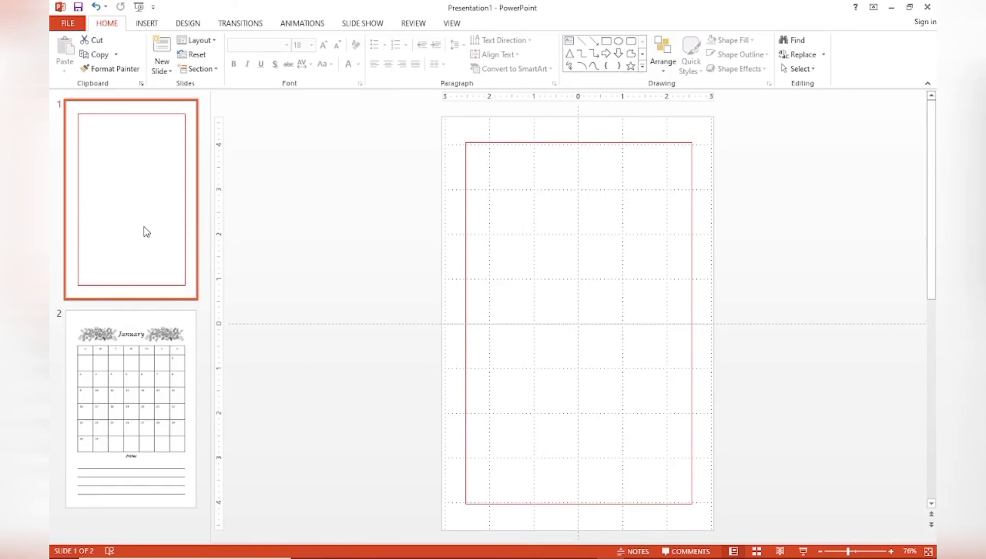
{"action": "key", "text": "Delete"}
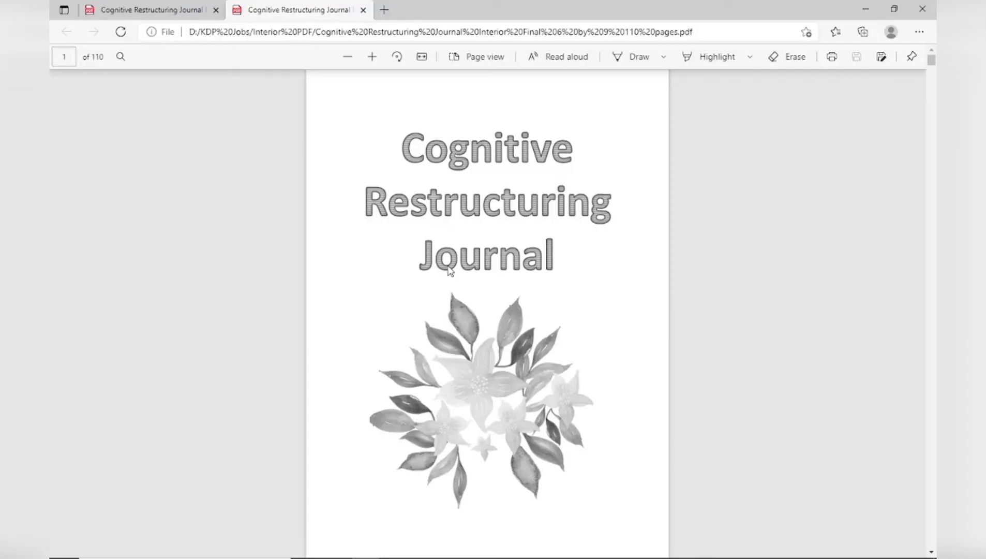
Step: Scroll past the PDF's 2022 monthly calendars to the 'Identifying and Overcoming My Self-Limiting Beliefs' page
{"action": "scroll", "coordinate": [782, 374], "scroll_direction": "down", "scroll_amount": 10}
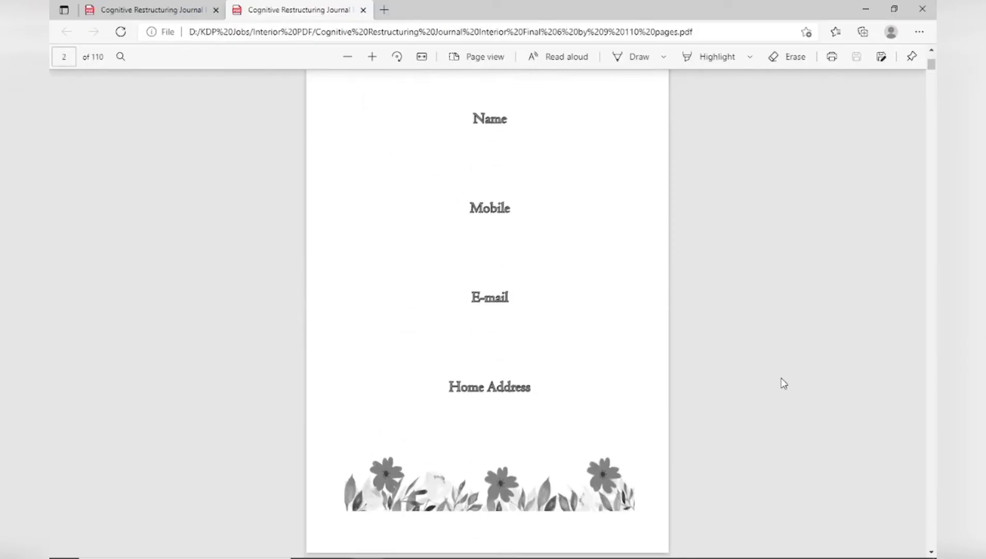
{"action": "scroll", "coordinate": [784, 383], "scroll_direction": "down", "scroll_amount": 15}
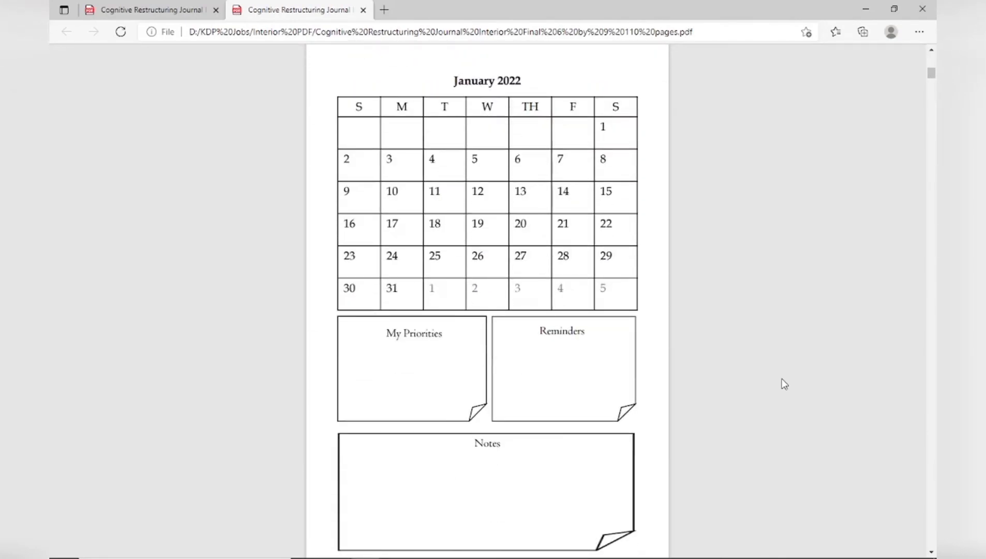
{"action": "scroll", "coordinate": [784, 383], "scroll_direction": "down", "scroll_amount": 10}
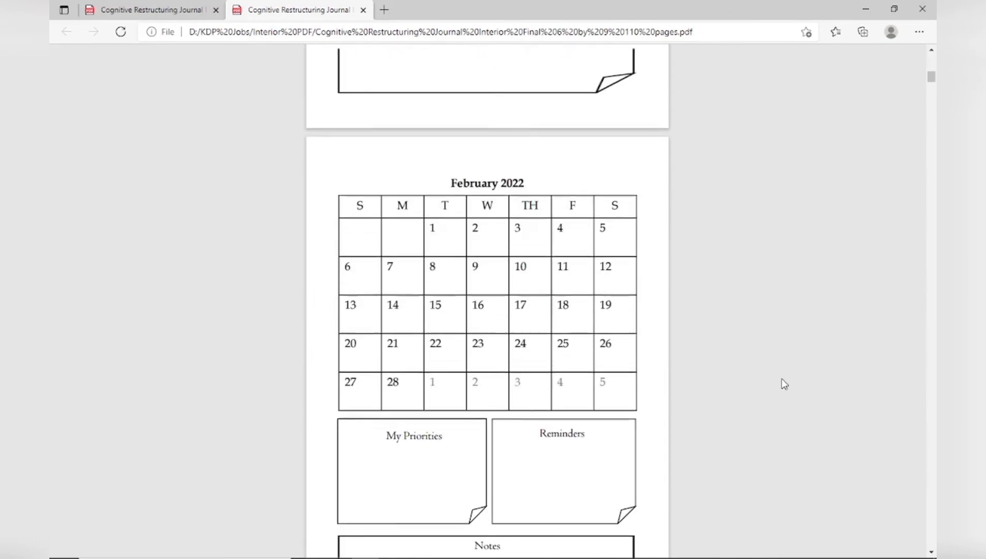
{"action": "scroll", "coordinate": [784, 383], "scroll_direction": "down", "scroll_amount": 8}
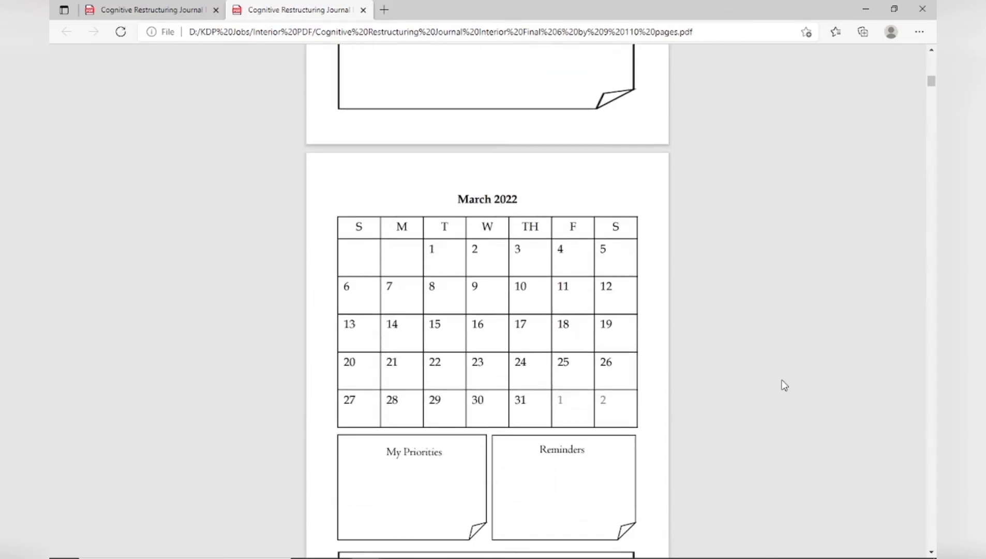
{"action": "scroll", "coordinate": [784, 384], "scroll_direction": "down", "scroll_amount": 15}
{"action": "scroll", "coordinate": [784, 385], "scroll_direction": "down", "scroll_amount": 10}
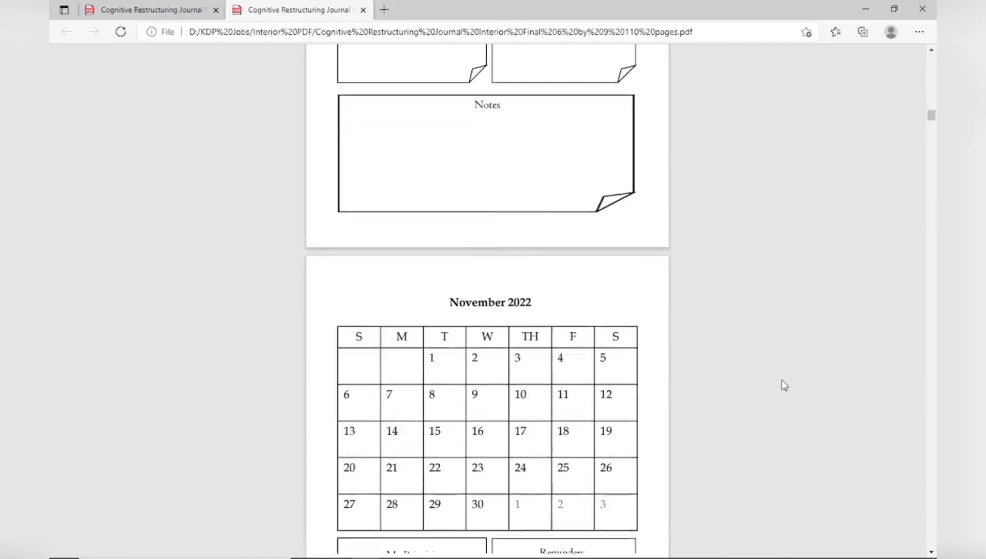
{"action": "scroll", "coordinate": [784, 385], "scroll_direction": "down", "scroll_amount": 5}
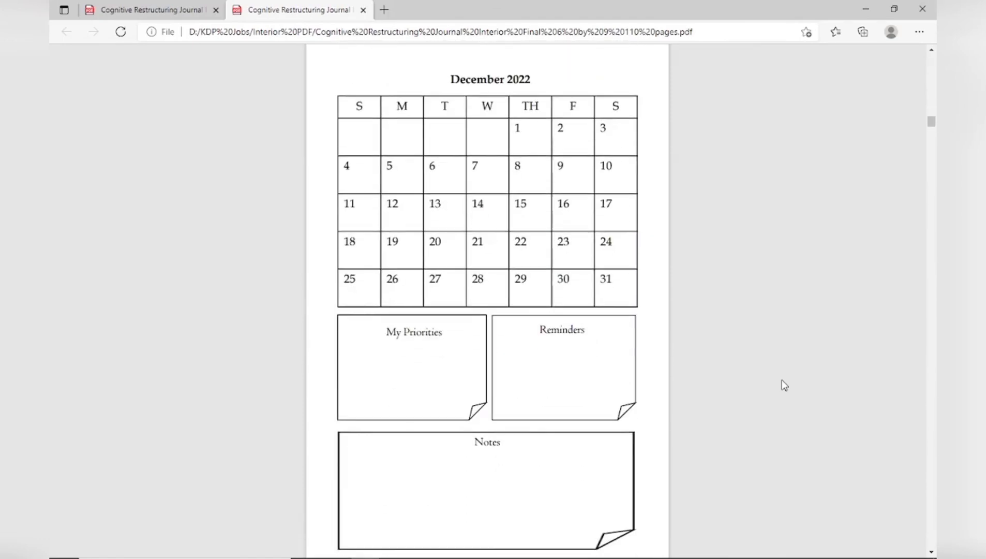
{"action": "scroll", "coordinate": [784, 385], "scroll_direction": "down", "scroll_amount": 16}
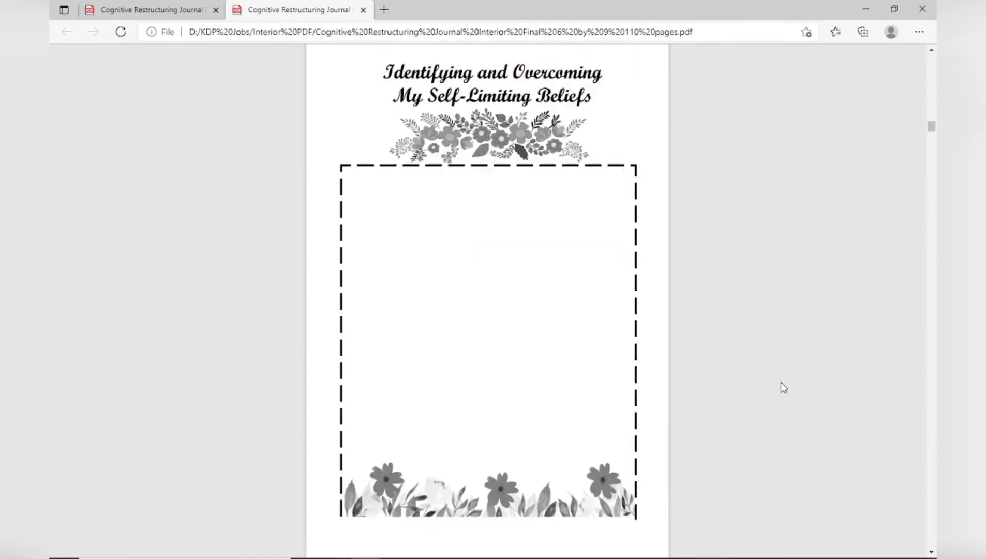
{"action": "scroll", "coordinate": [779, 385], "scroll_direction": "down", "scroll_amount": 17}
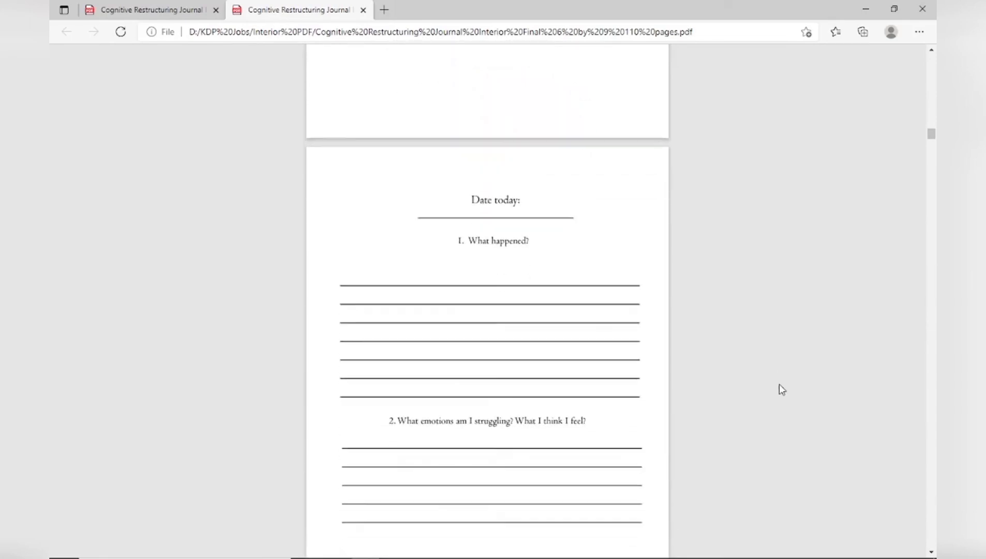
{"action": "scroll", "coordinate": [778, 384], "scroll_direction": "up", "scroll_amount": 20}
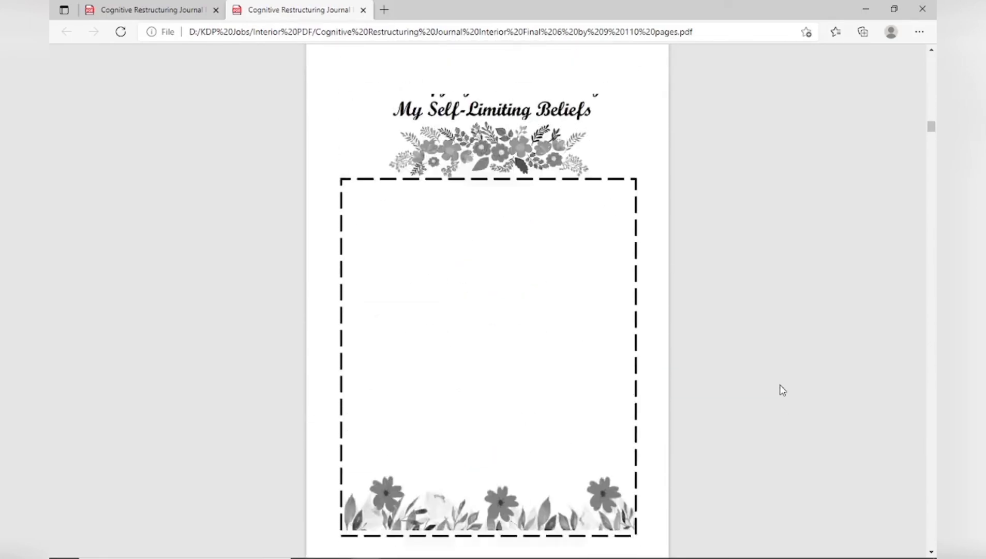